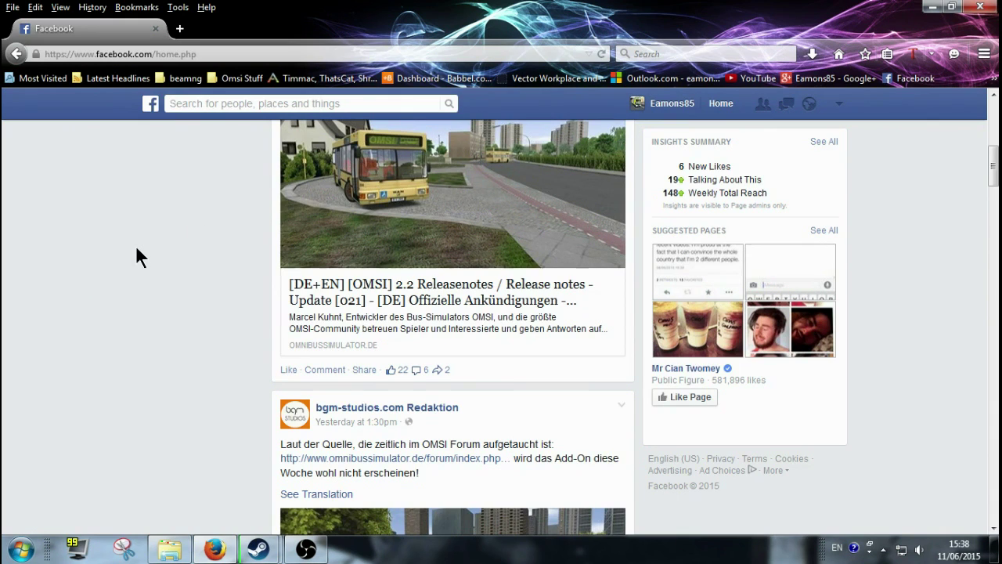
Look through the Facebook news feed for posts about the OMSI 2 patch
scroll(135, 245, down, 5)
scroll(103, 280, down, 5)
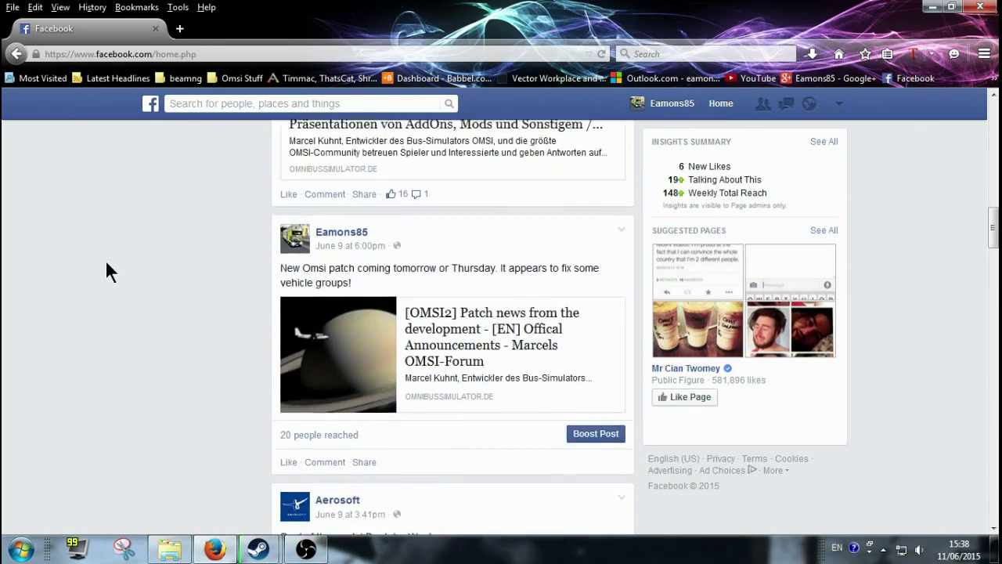
scroll(107, 263, down, 7)
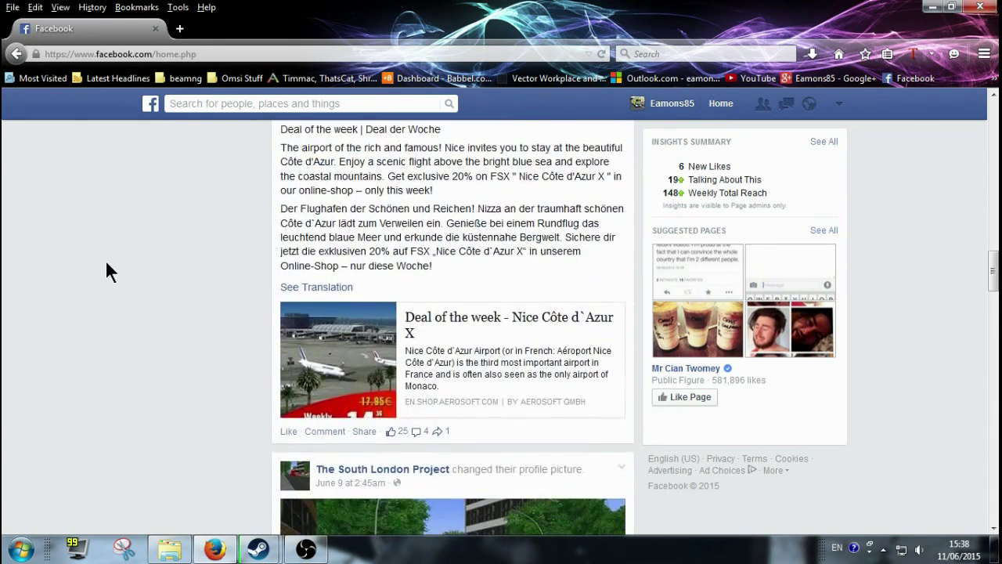
scroll(107, 263, down, 3)
scroll(107, 270, down, 5)
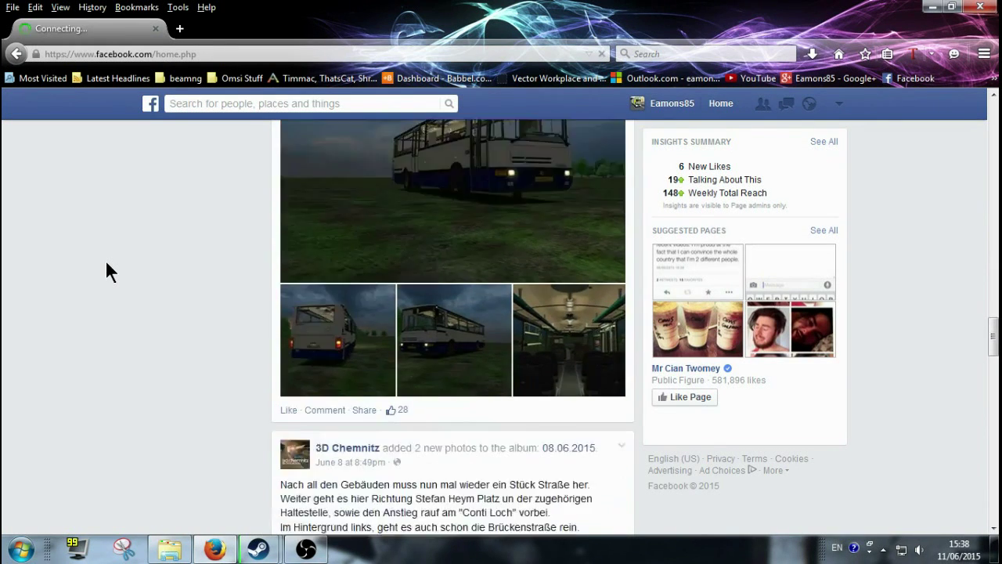
scroll(105, 268, down, 4)
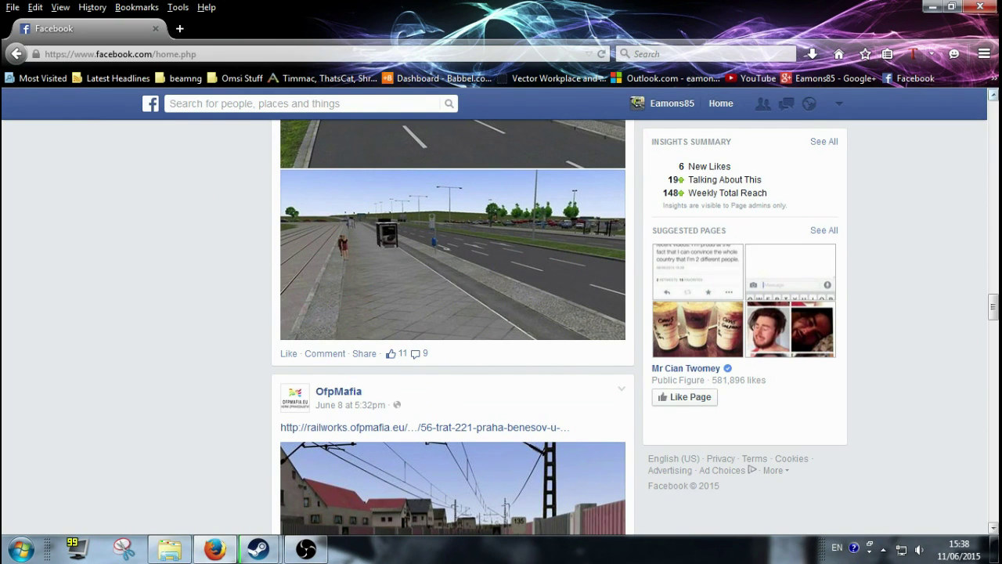
Switch from the browser to Steam, dismiss the update news and open the games library
click(931, 6)
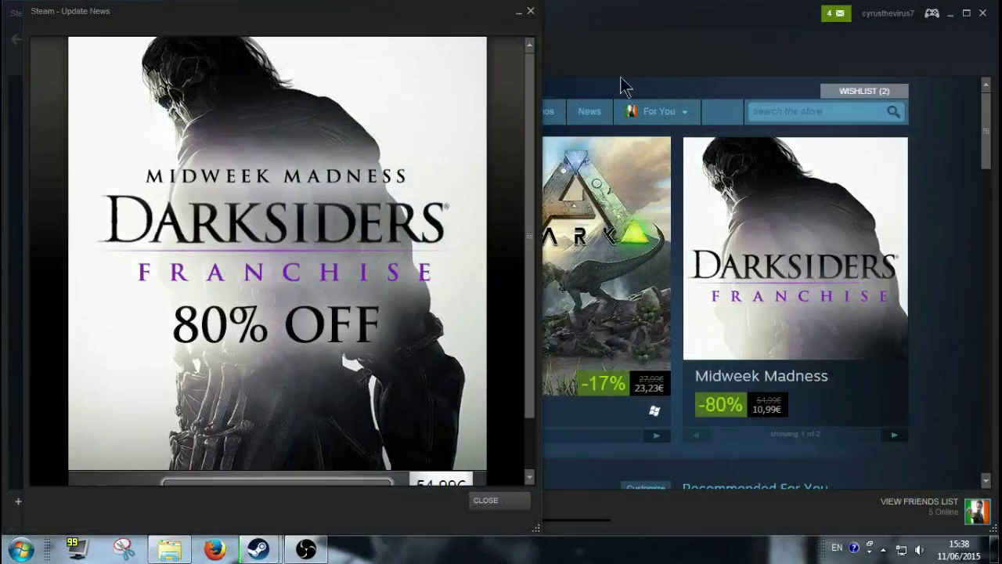
click(485, 501)
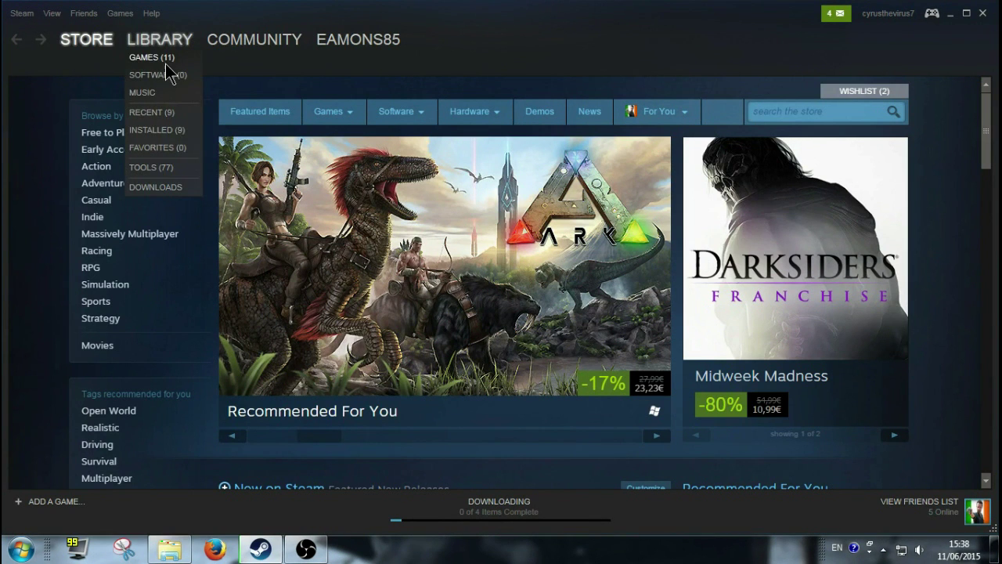
click(164, 62)
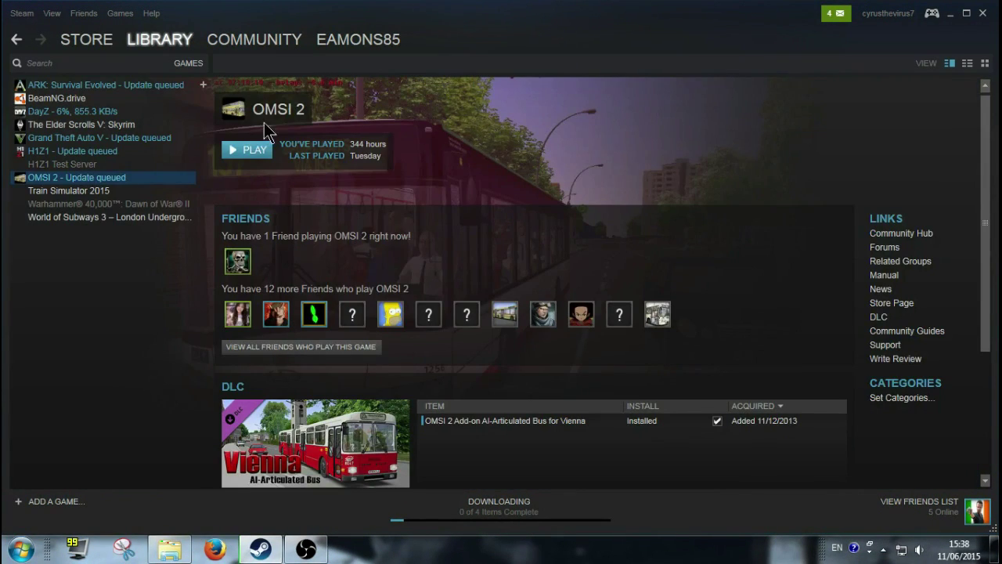
Check the Steam download queue for the OMSI 2 update and return to the games library
click(498, 502)
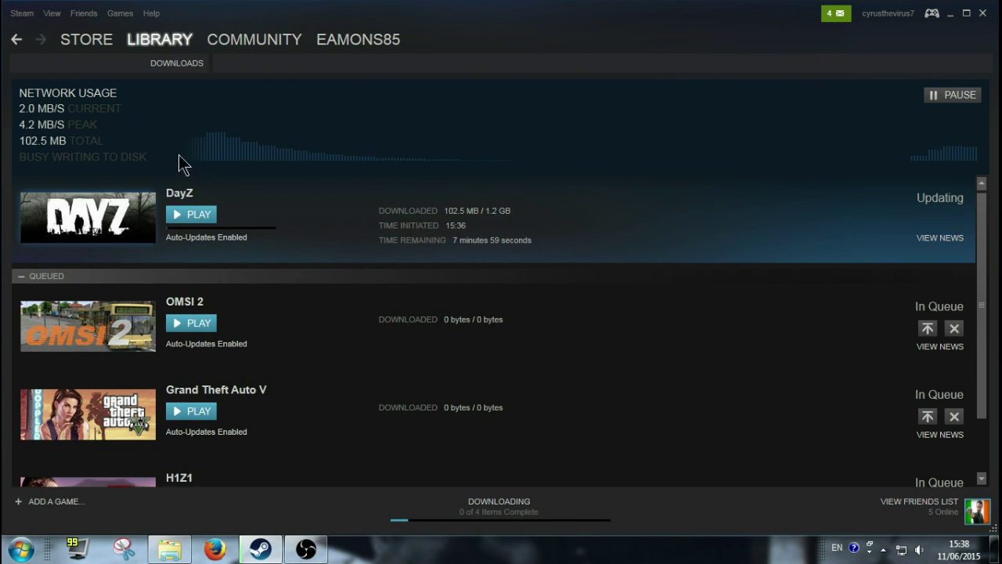
scroll(108, 270, down, 1)
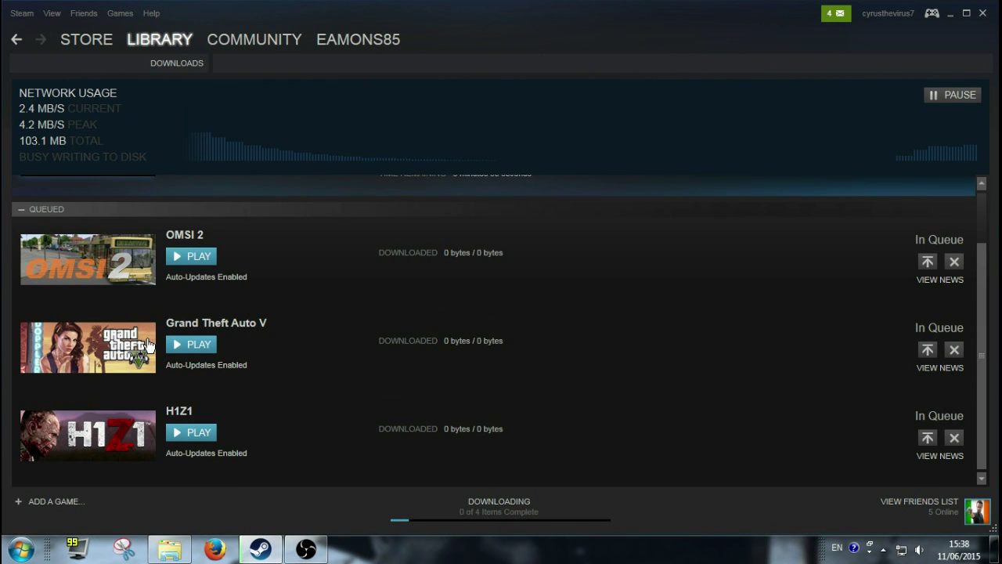
scroll(149, 344, up, 1)
click(161, 55)
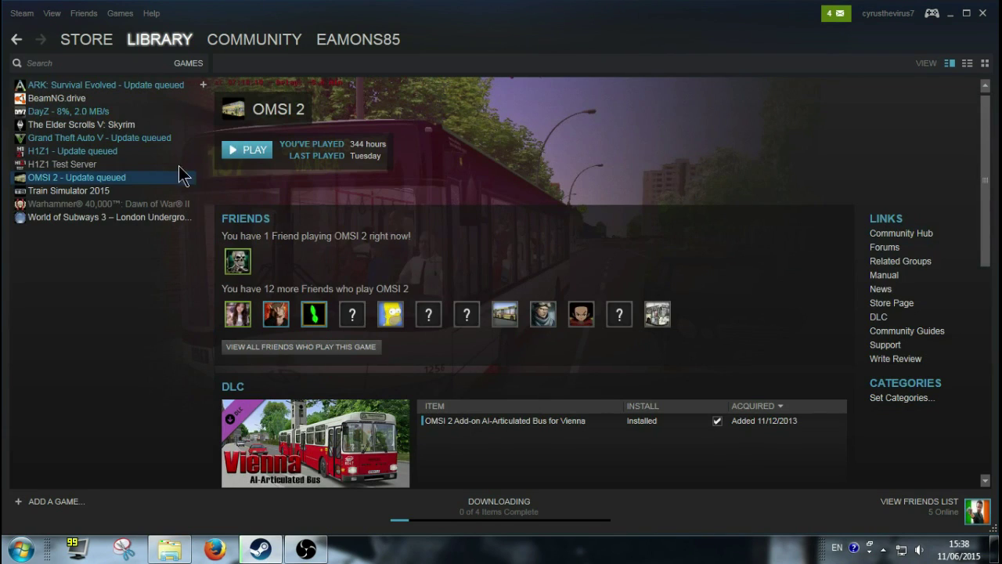
Start the queued OMSI 2 update by launching the game, and briefly view the friends list
click(245, 149)
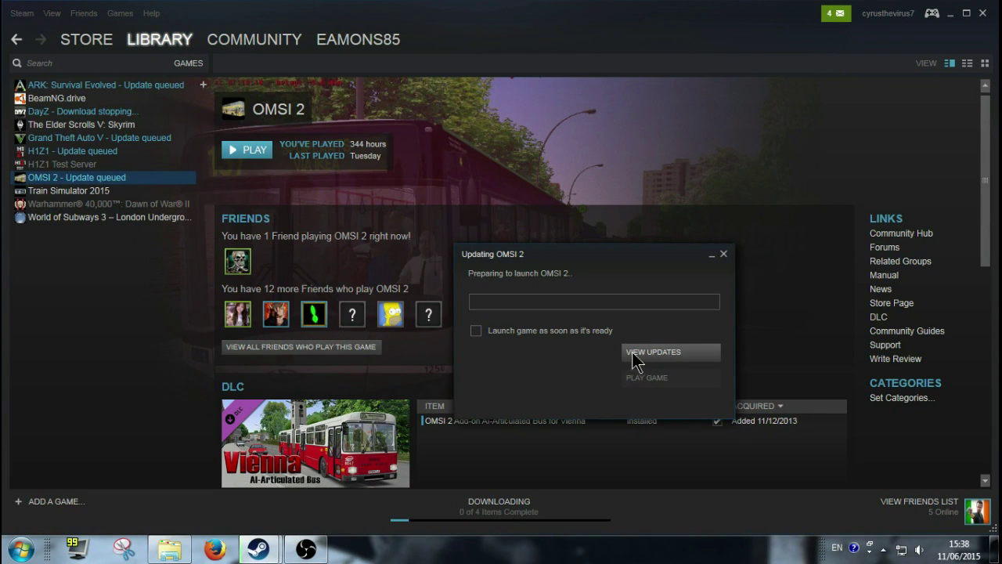
click(723, 255)
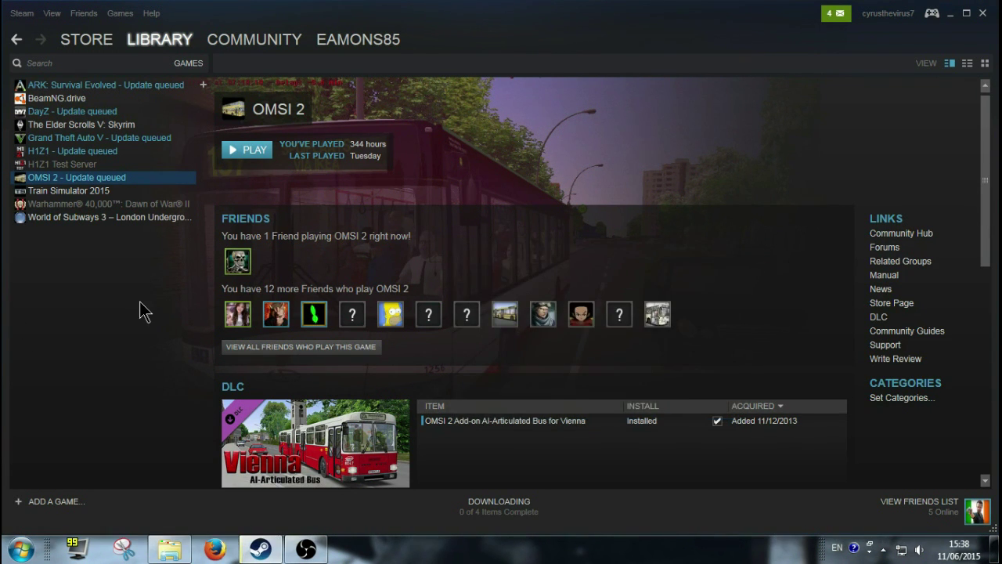
click(920, 501)
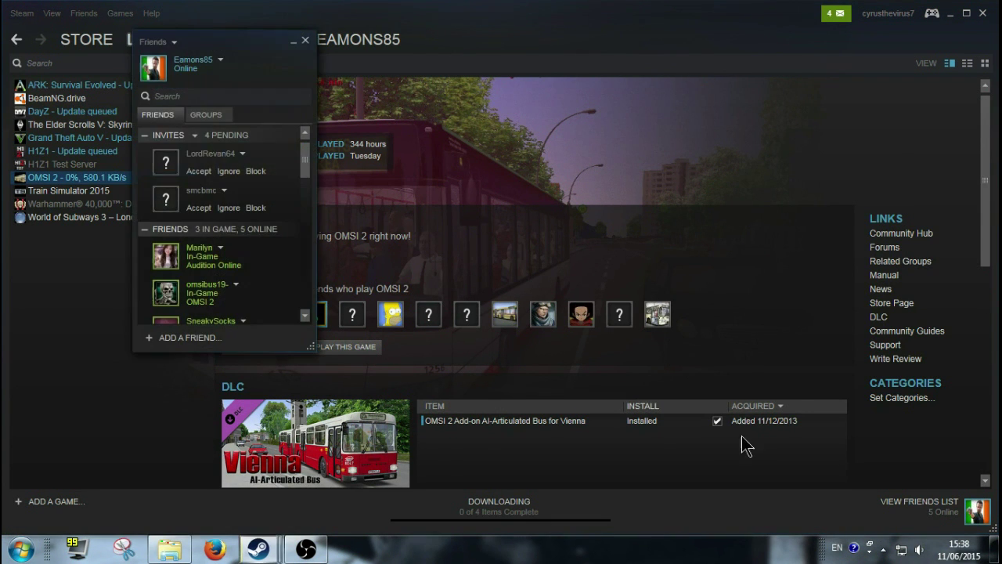
click(307, 41)
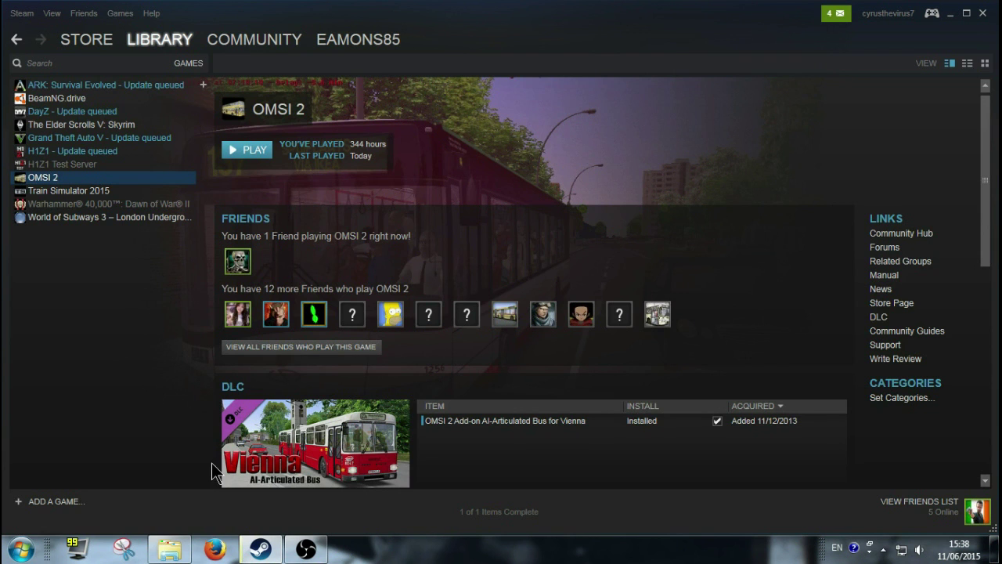
Switch to the OMSI 2 launcher and select the Felsheim V1 map, loaded without buses
click(187, 544)
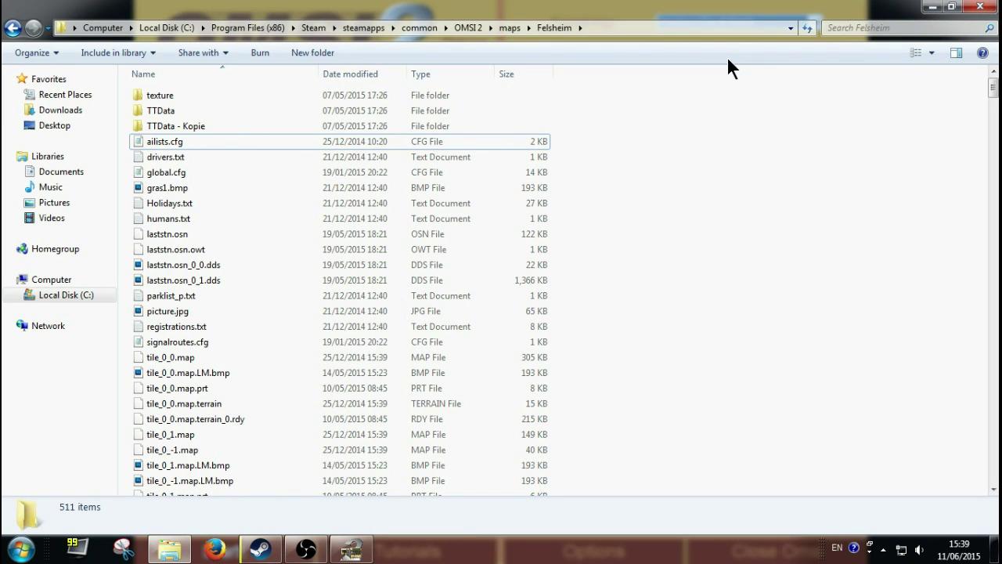
click(351, 548)
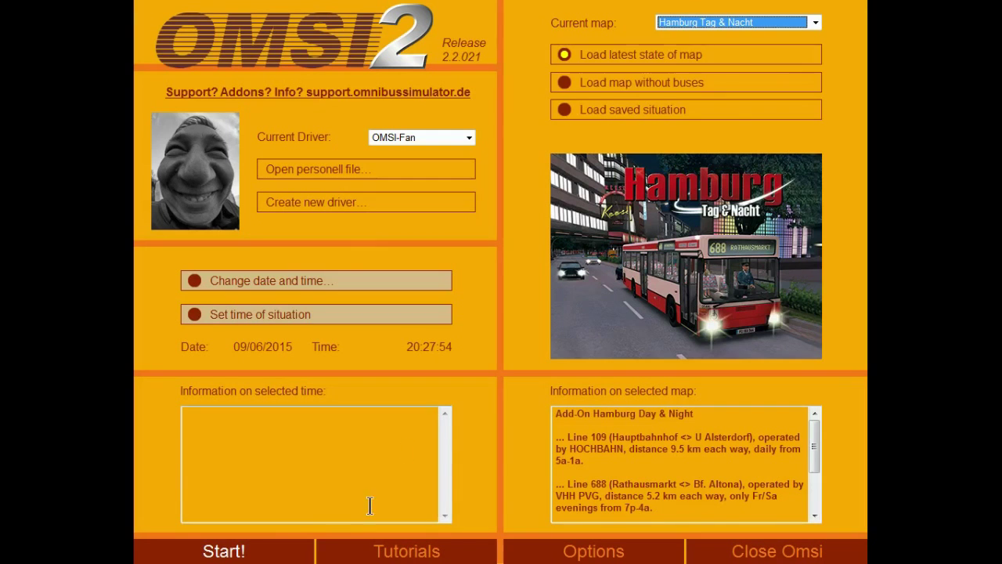
click(734, 24)
scroll(726, 74, up, 1)
scroll(726, 71, up, 1)
click(732, 45)
click(648, 83)
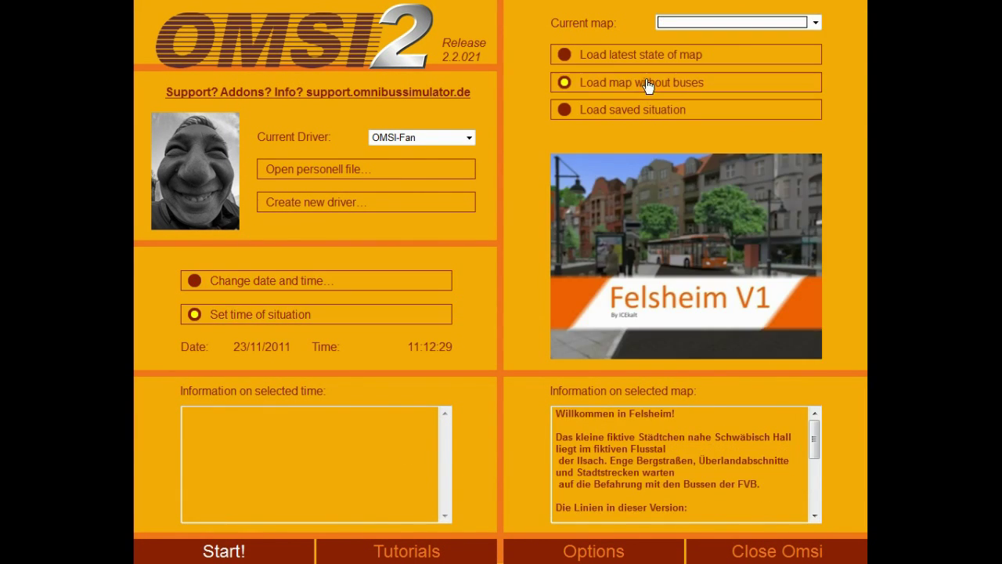
Start the simulation with Felsheim ZOB [Alle] as the entry point
click(224, 552)
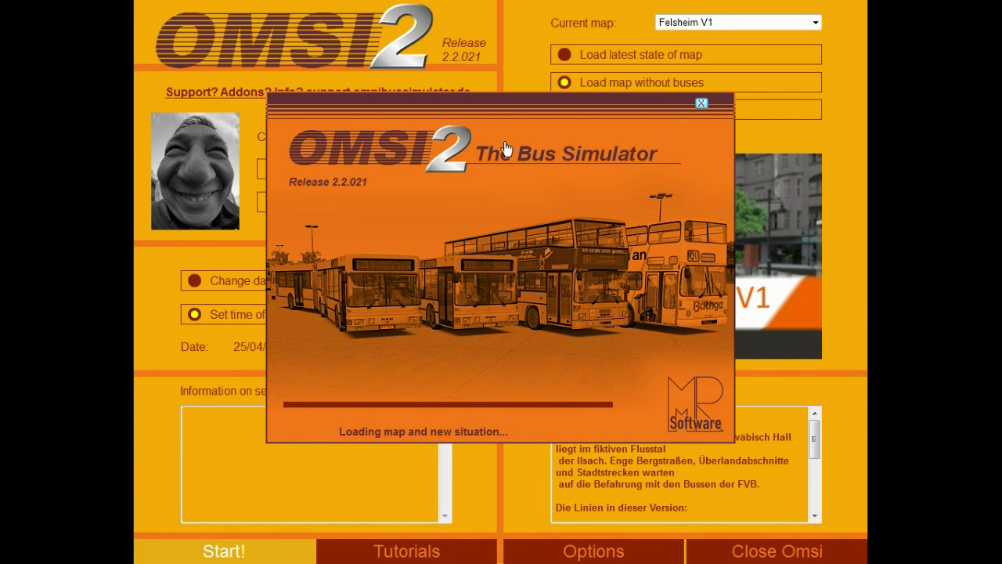
click(469, 216)
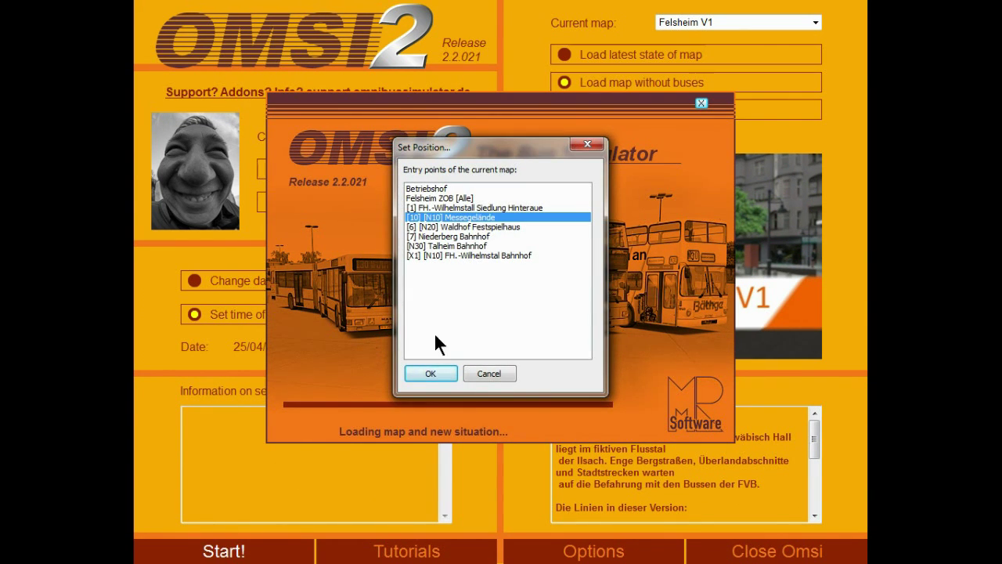
click(450, 202)
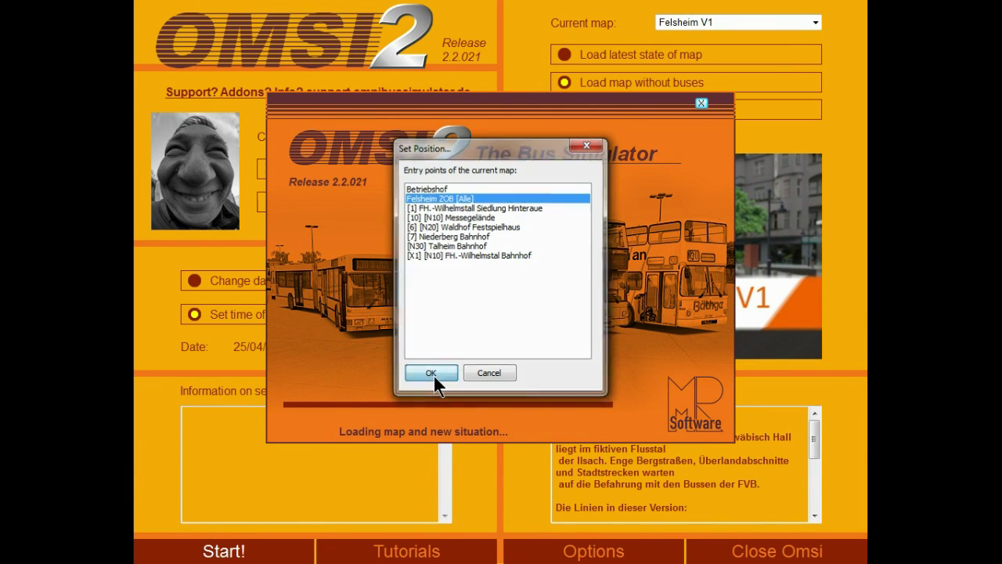
click(431, 373)
Switch to Windows Explorer and examine the AI groups in ailists.cfg from the STC_Ver16 map folder
key(alt+Tab)
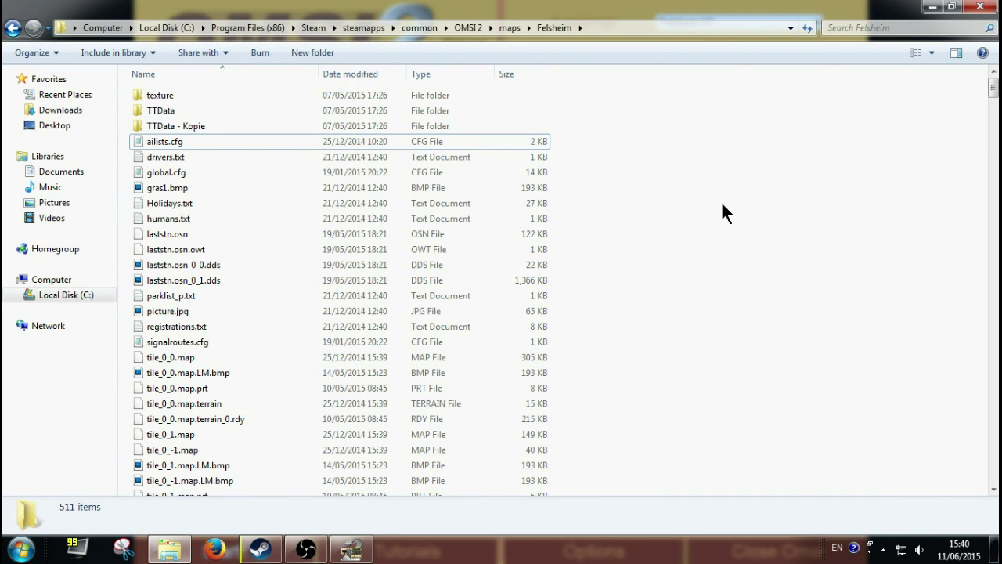
click(13, 28)
click(698, 258)
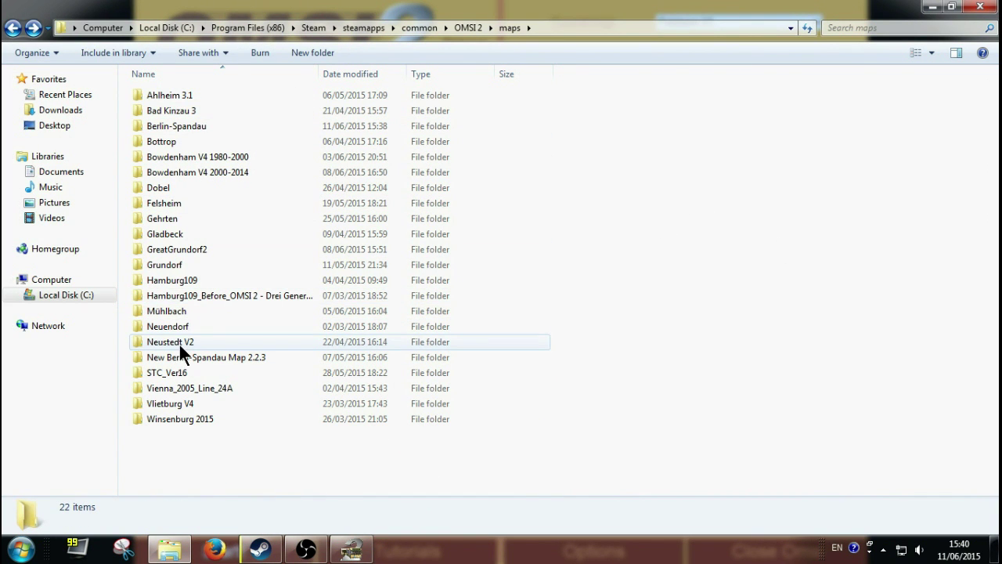
double_click(177, 372)
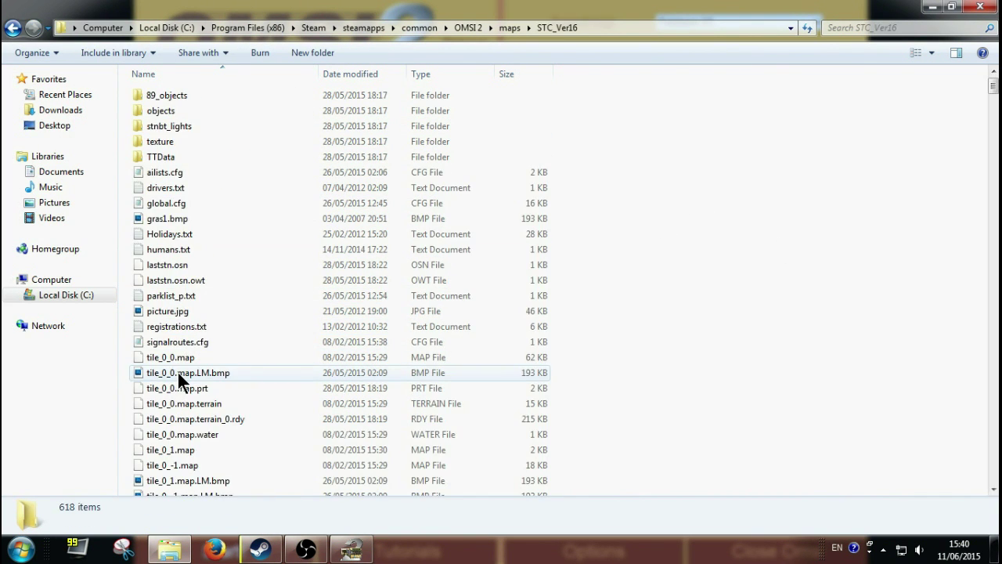
double_click(162, 170)
scroll(428, 306, down, 5)
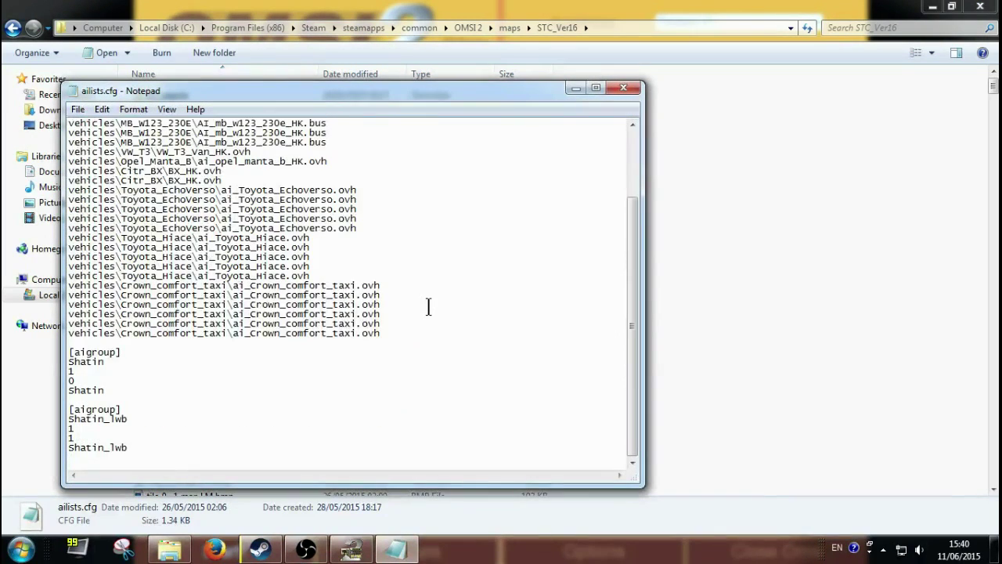
click(623, 88)
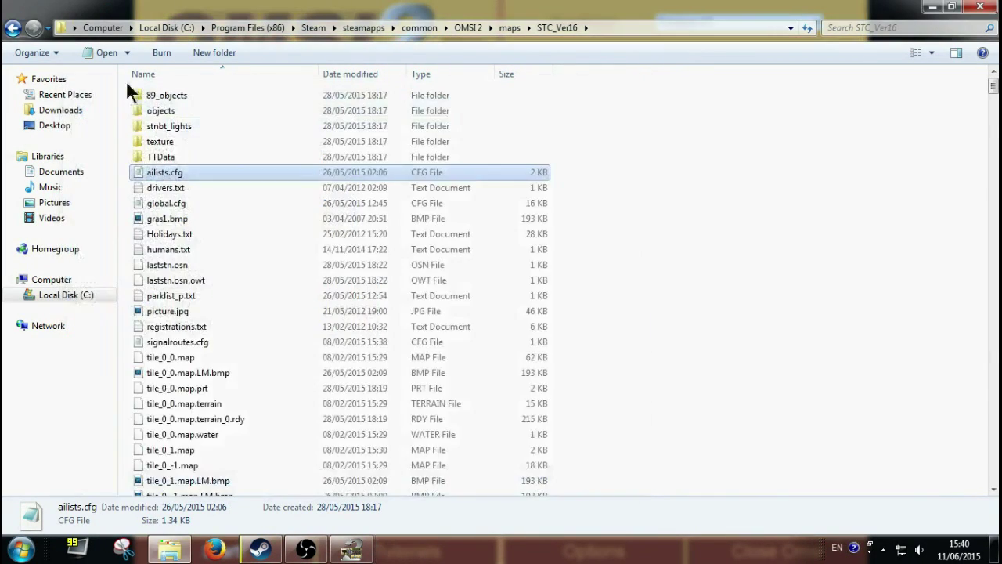
Return to the maps folder and open the Felsheim map folder
click(13, 29)
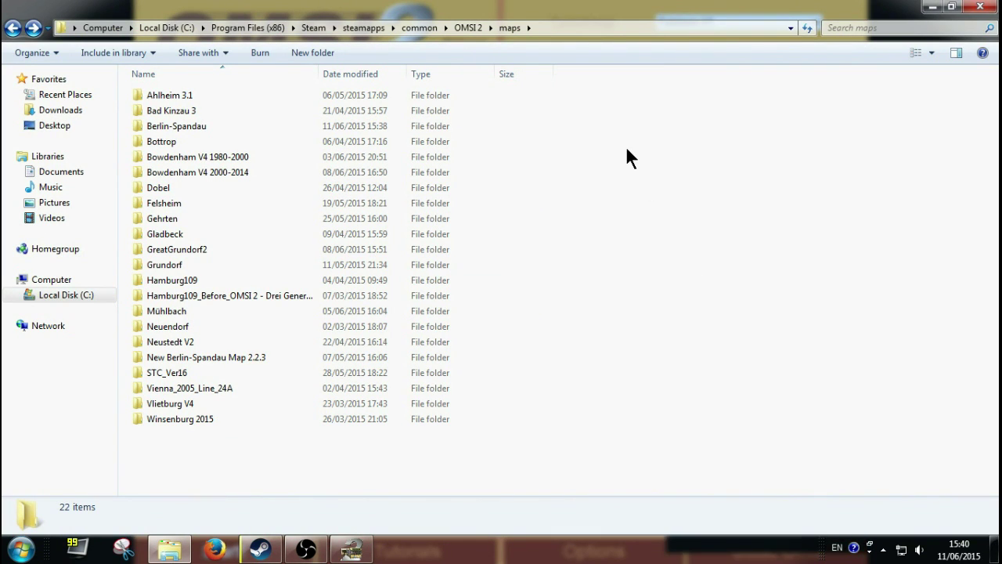
double_click(153, 205)
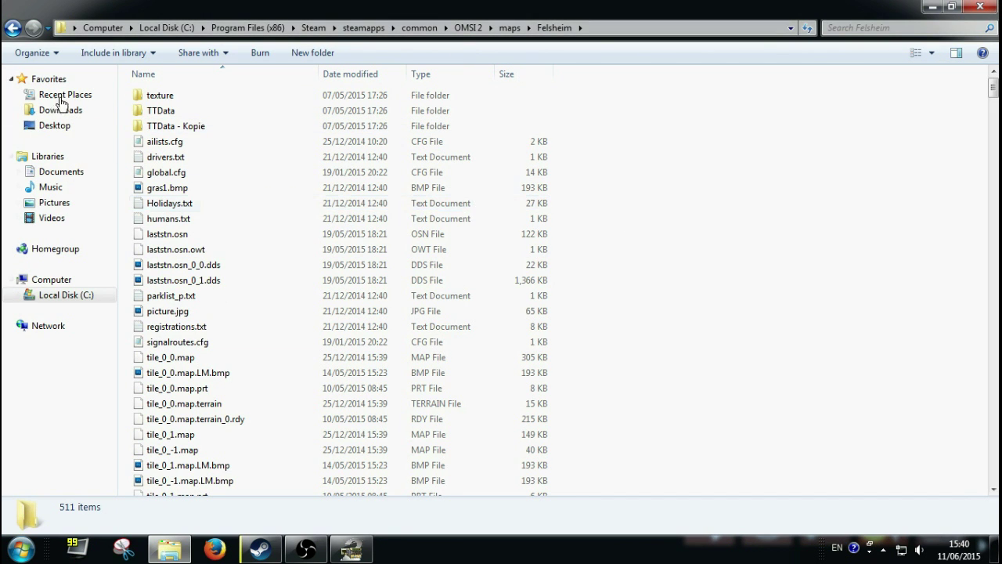
click(14, 28)
key(alt+Right)
ctrl+scroll(504, 197, up, 4)
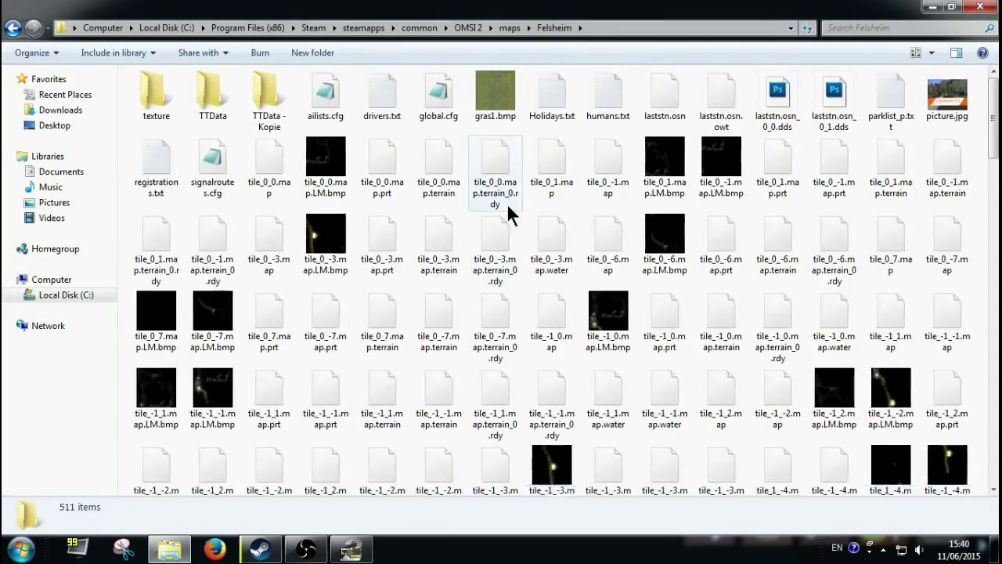
ctrl+scroll(507, 212, down, 3)
ctrl+scroll(507, 212, down, 3)
ctrl+scroll(506, 205, up, 2)
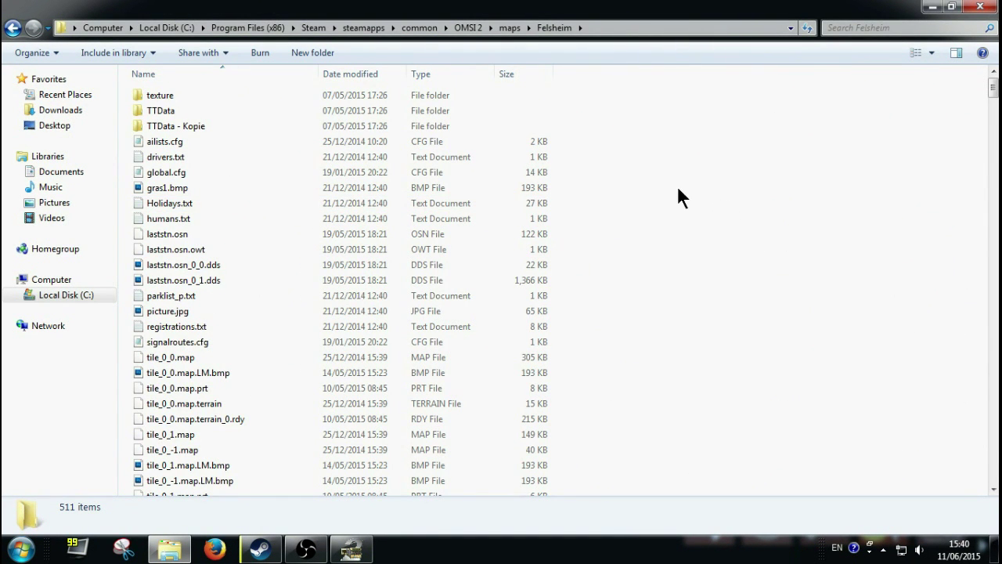
Try the extra large icons, list, small icons, tiles and content views for the Felsheim map folder
click(937, 47)
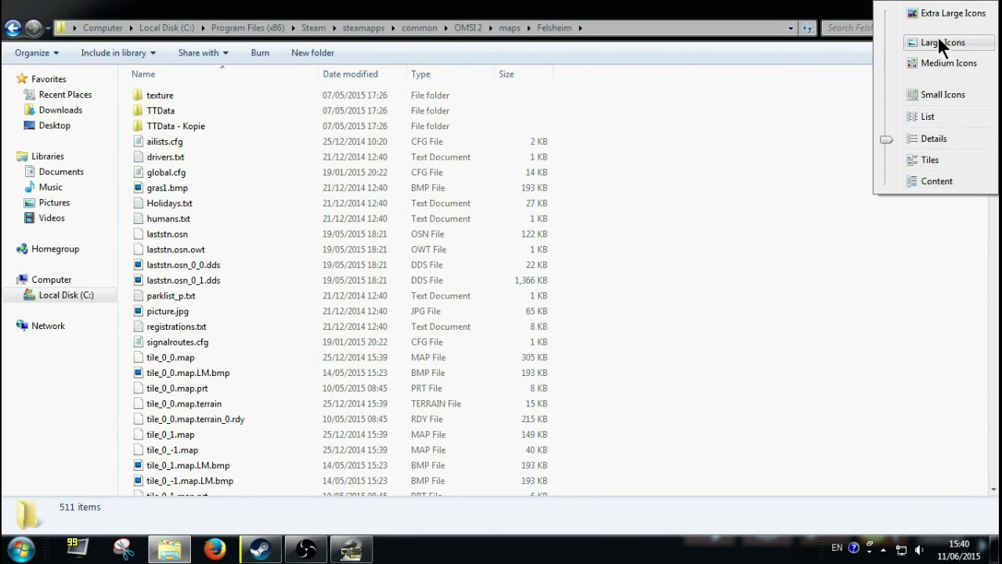
click(946, 16)
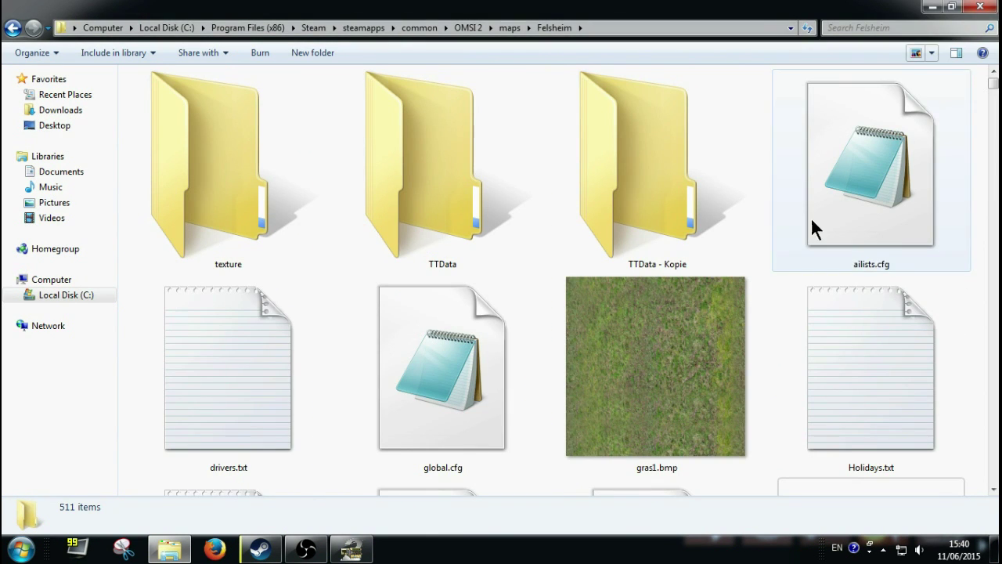
click(870, 195)
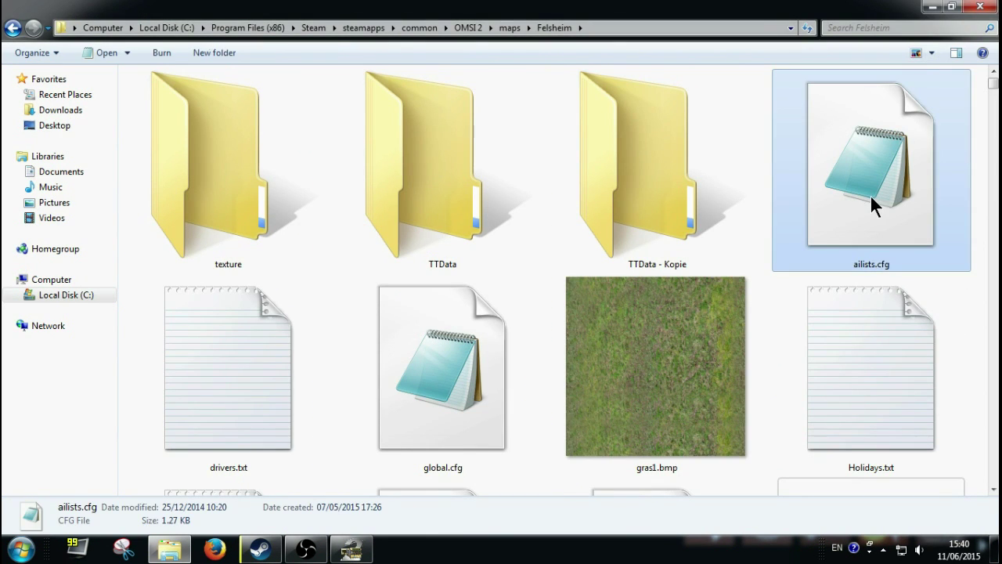
click(936, 48)
click(917, 152)
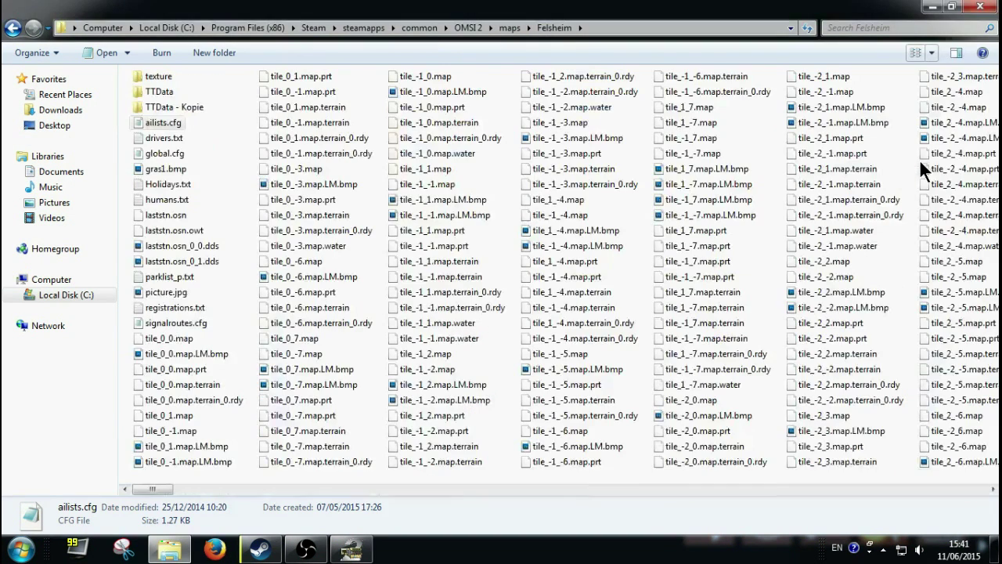
click(932, 51)
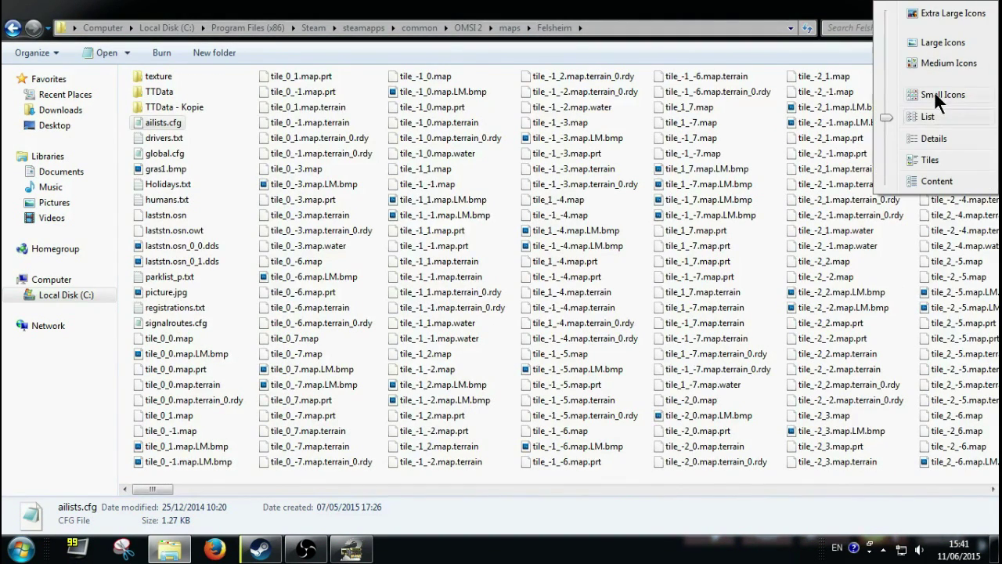
click(936, 92)
click(930, 53)
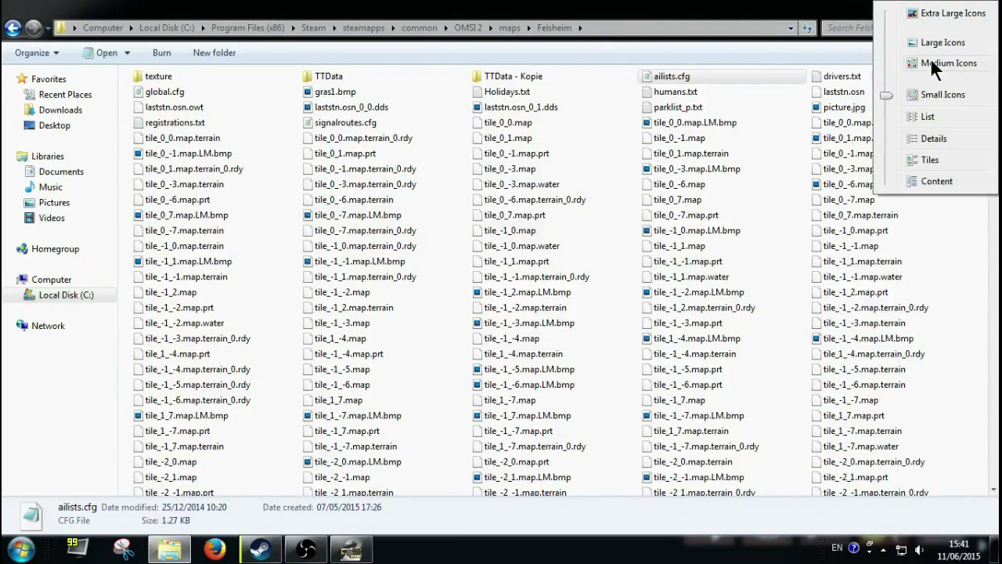
click(924, 161)
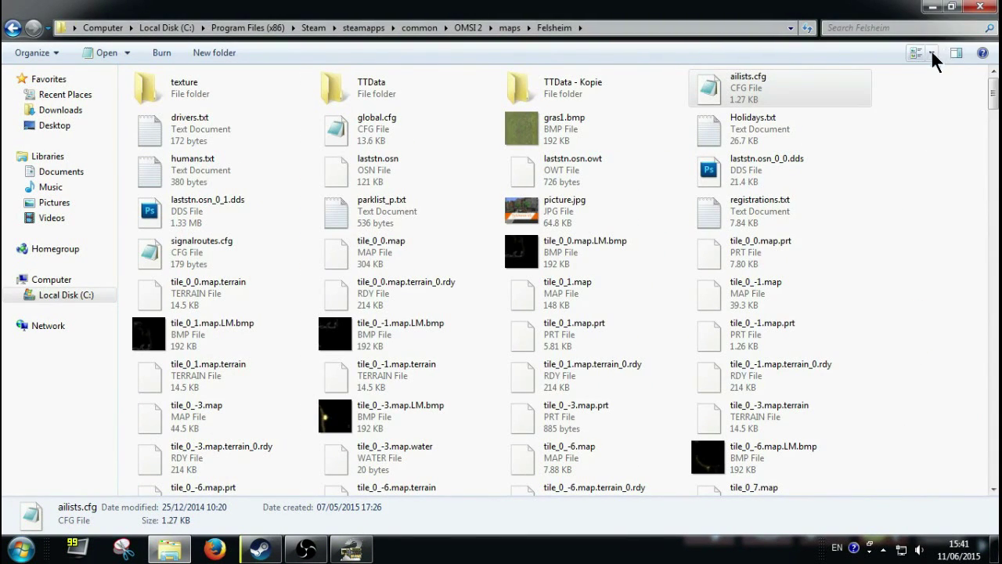
click(931, 51)
click(901, 182)
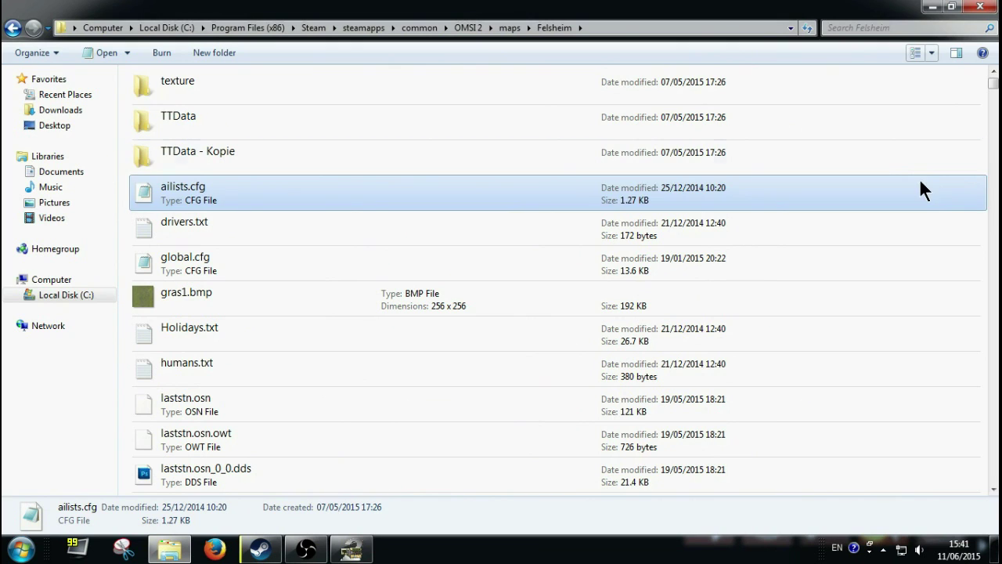
Show the Felsheim folder contents as medium icons and open its ailists.cfg file
click(931, 52)
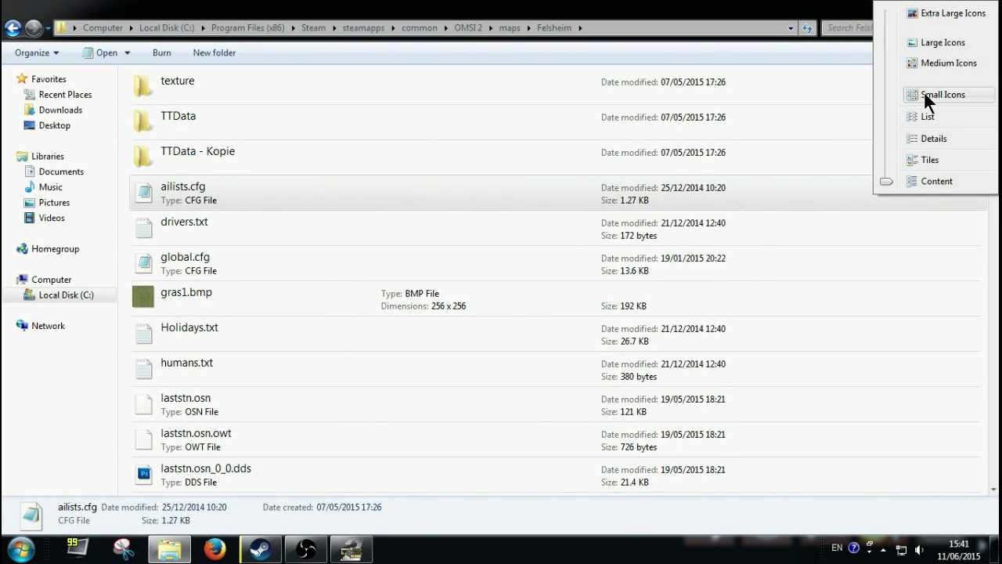
click(929, 68)
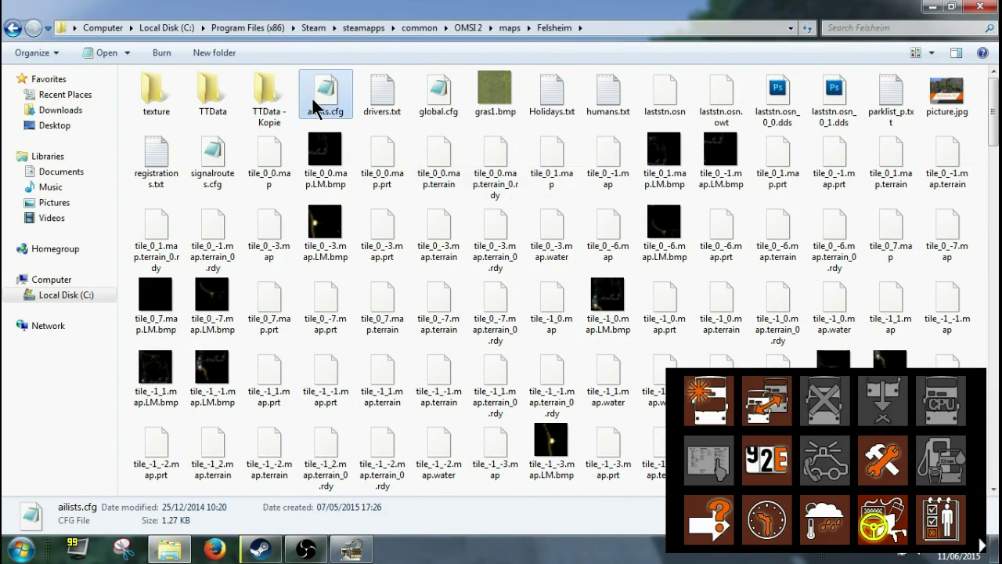
click(329, 160)
double_click(331, 106)
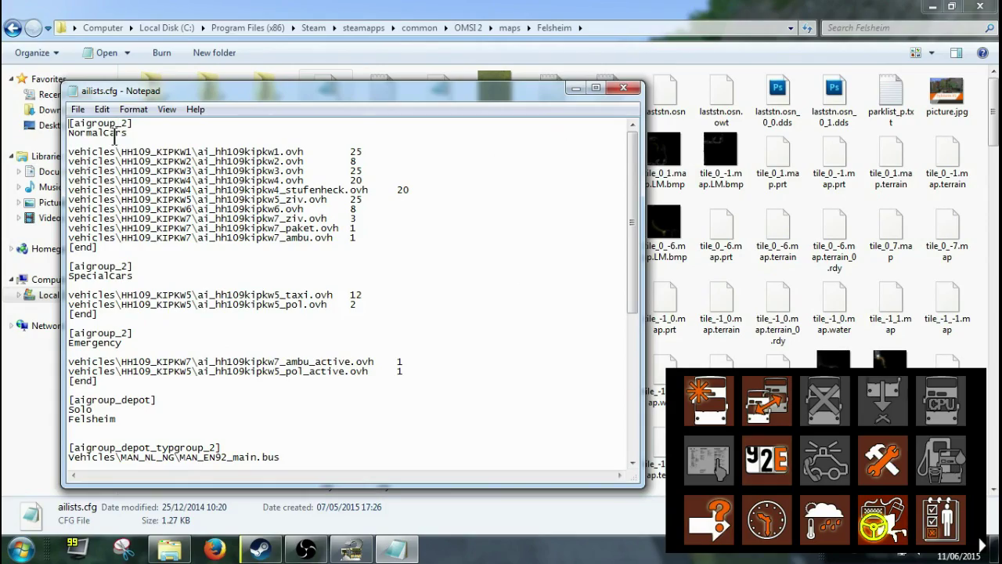
Switch to the running OMSI 2 simulation and examine the AI bus and car traffic on the Felsheim road
click(354, 549)
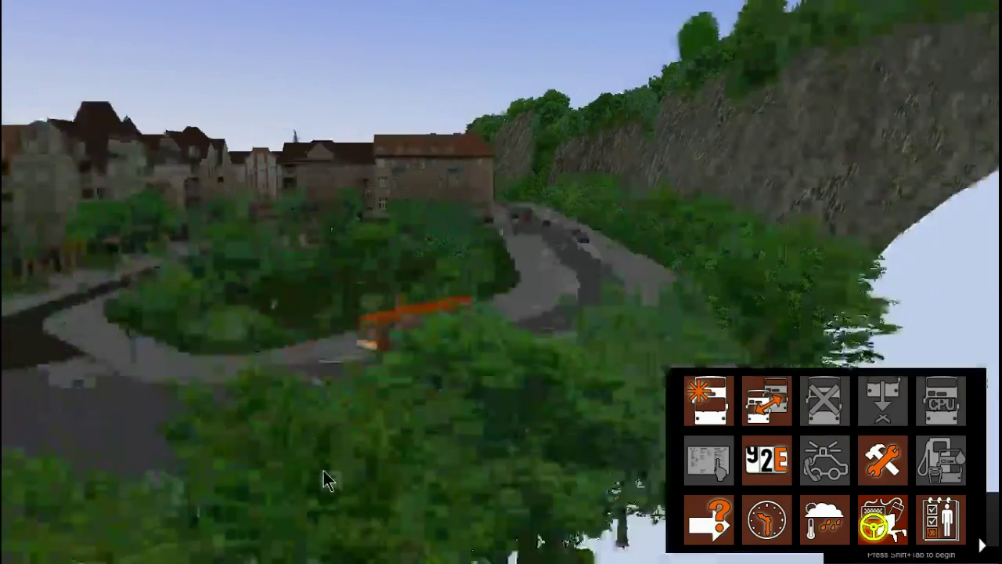
scroll(443, 298, up, 5)
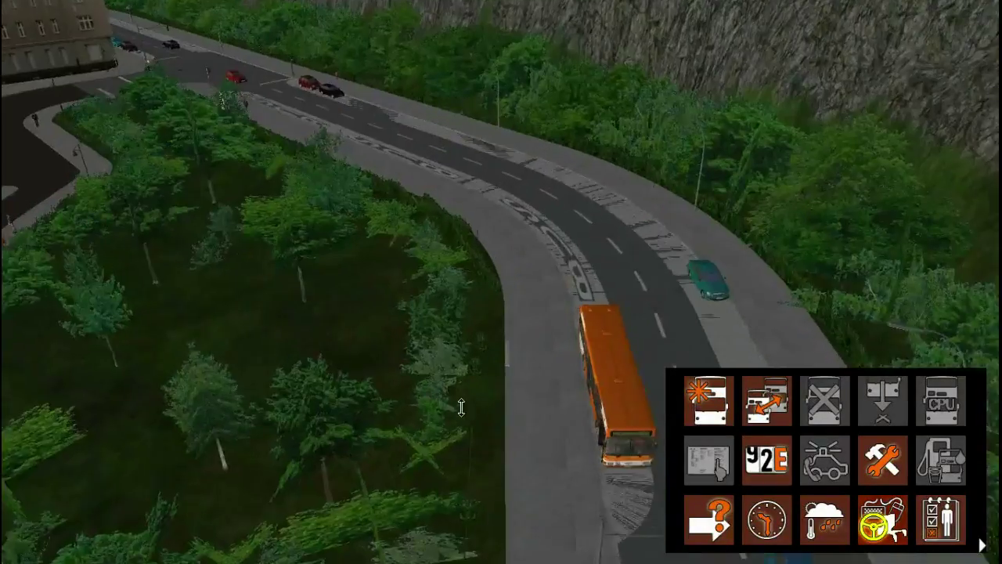
drag(461, 407, 439, 441)
scroll(308, 394, down, 10)
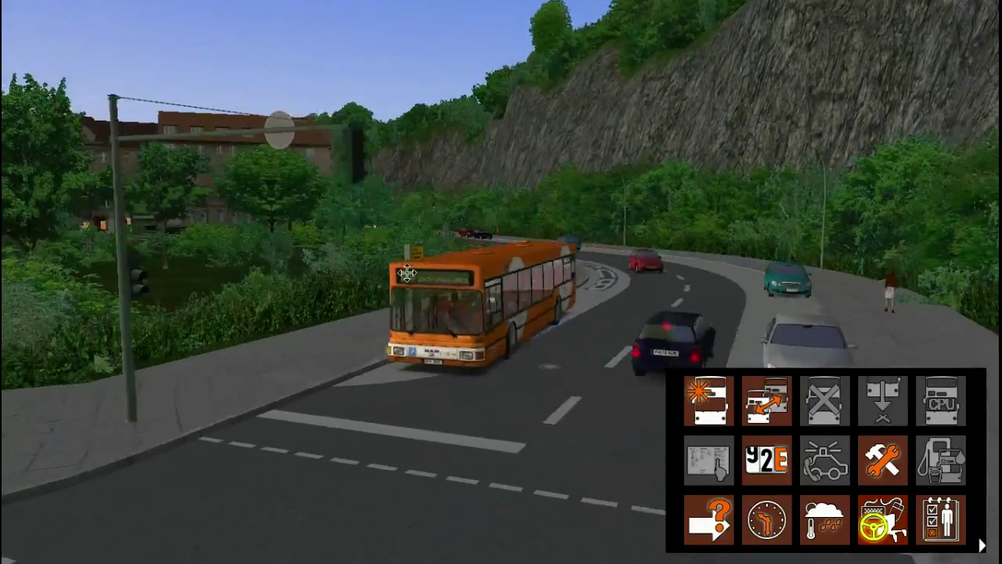
scroll(407, 272, down, 5)
scroll(416, 281, down, 5)
drag(434, 252, 434, 390)
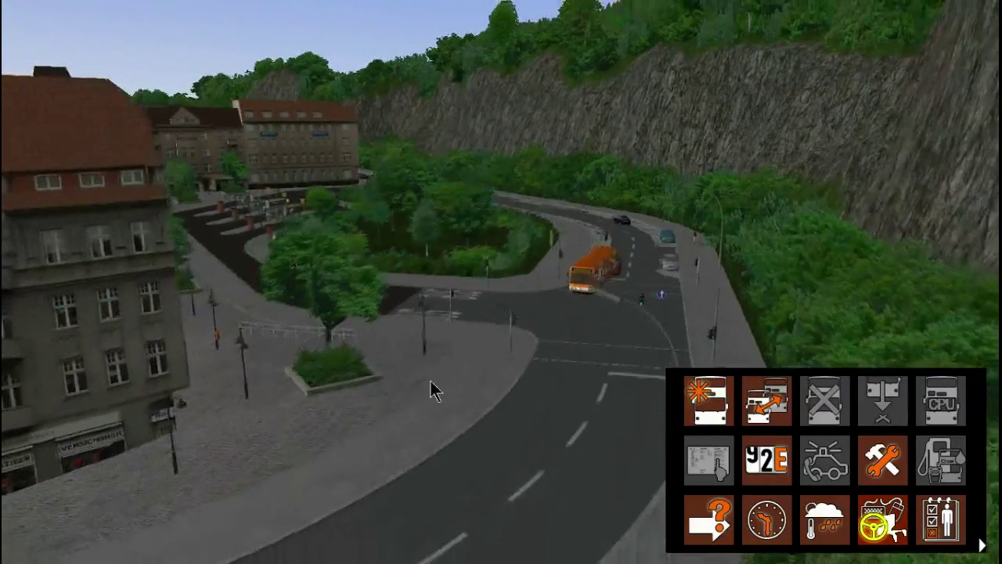
Quit the OMSI 2 simulation
key(Escape)
click(532, 393)
click(537, 306)
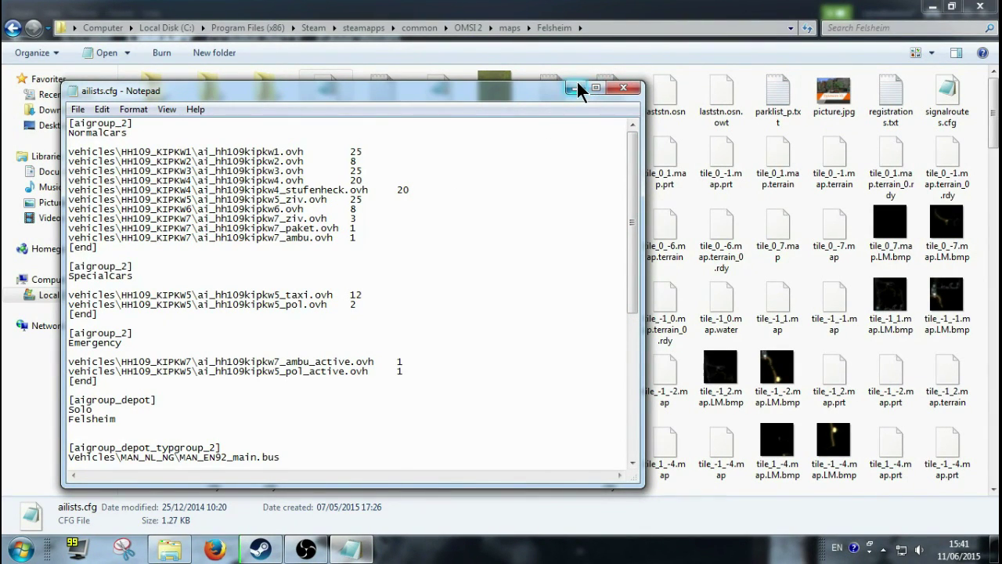
Close the Felsheim ailists.cfg file and return to the main OMSI 2 folder
click(623, 89)
click(11, 29)
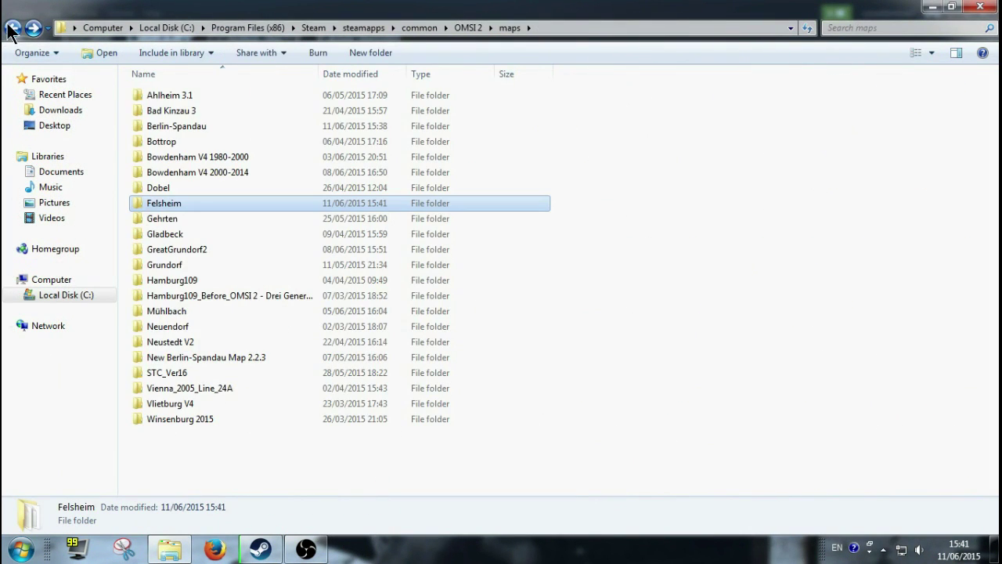
click(11, 29)
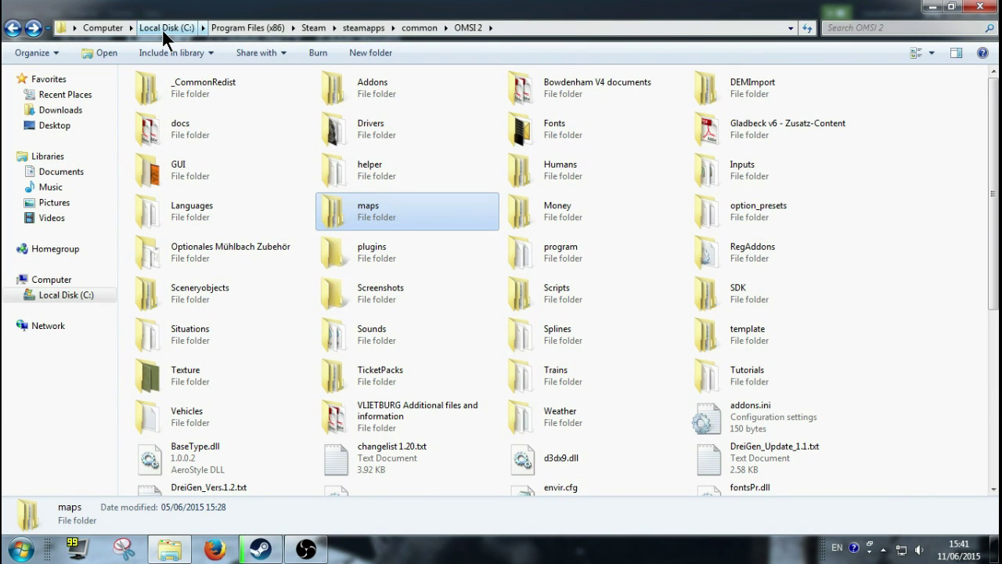
click(921, 291)
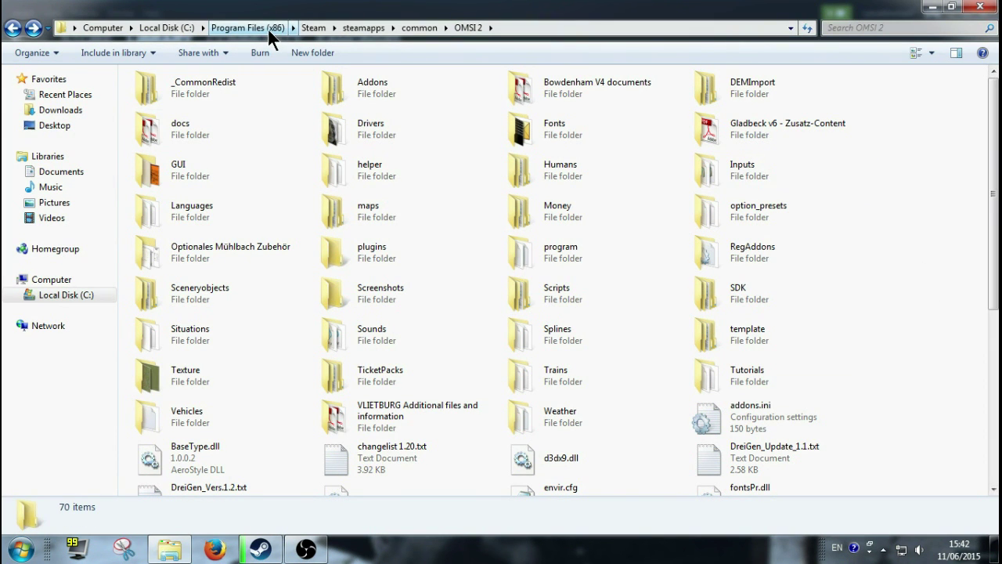
Go to Local Disk (C:) and open the Steam folder inside Program Files (x86)
click(165, 27)
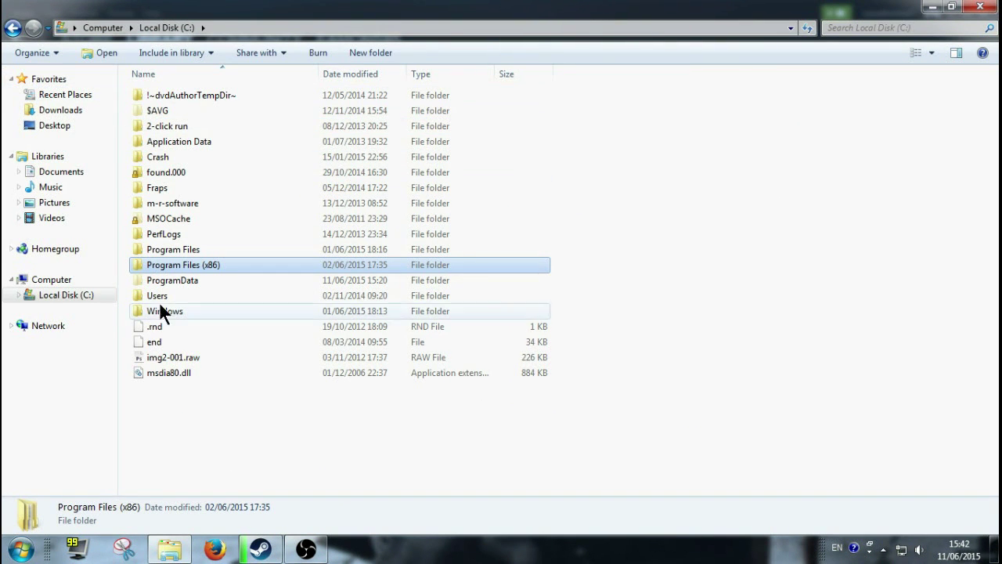
double_click(186, 265)
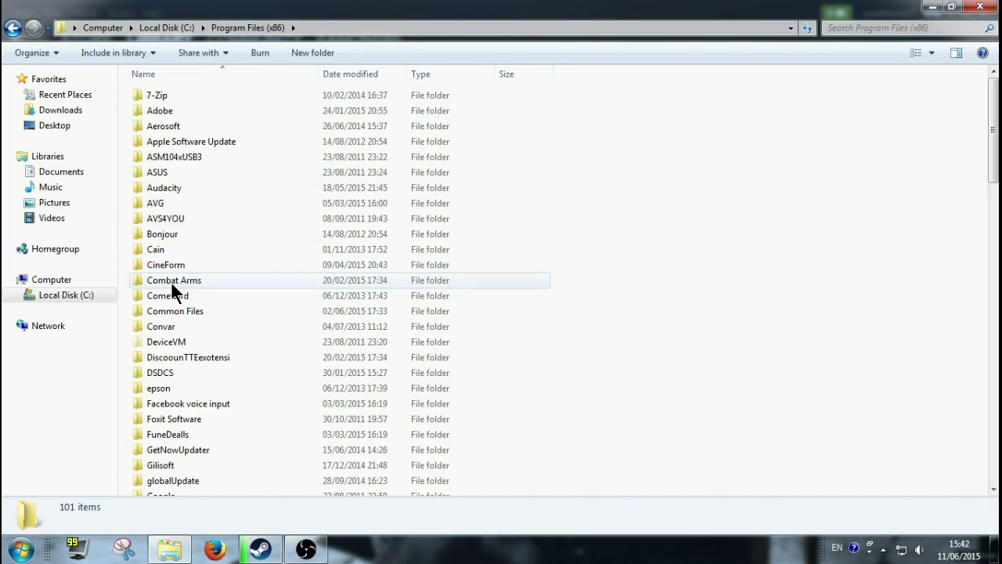
key(s)
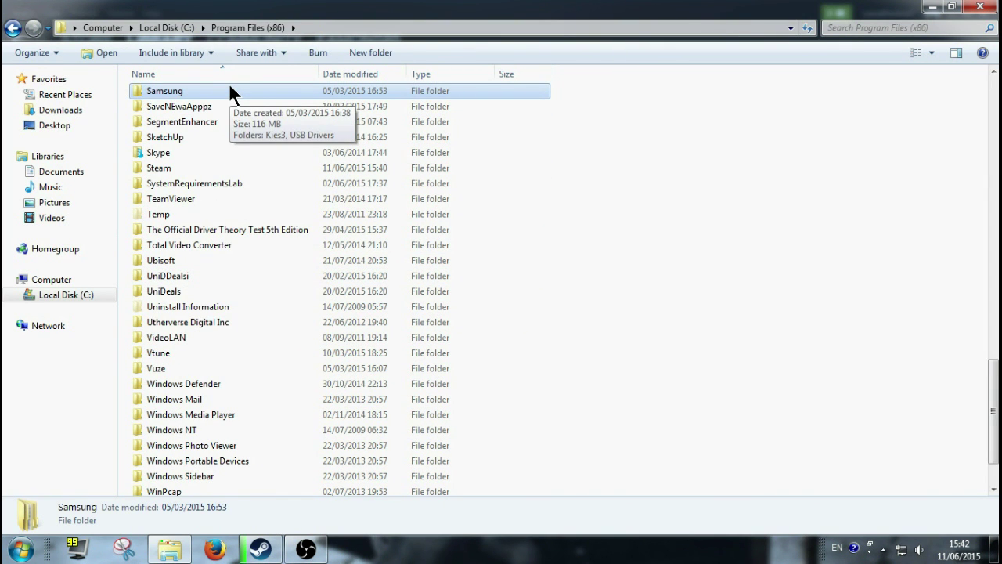
double_click(168, 171)
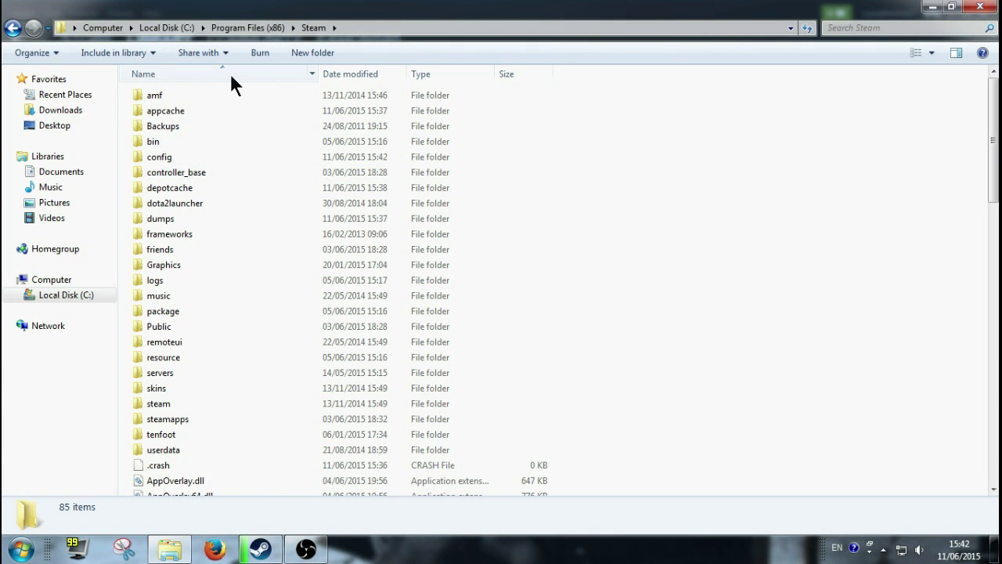
Open the OMSI 2 maps folder by way of the steamapps and common folders
key(s)
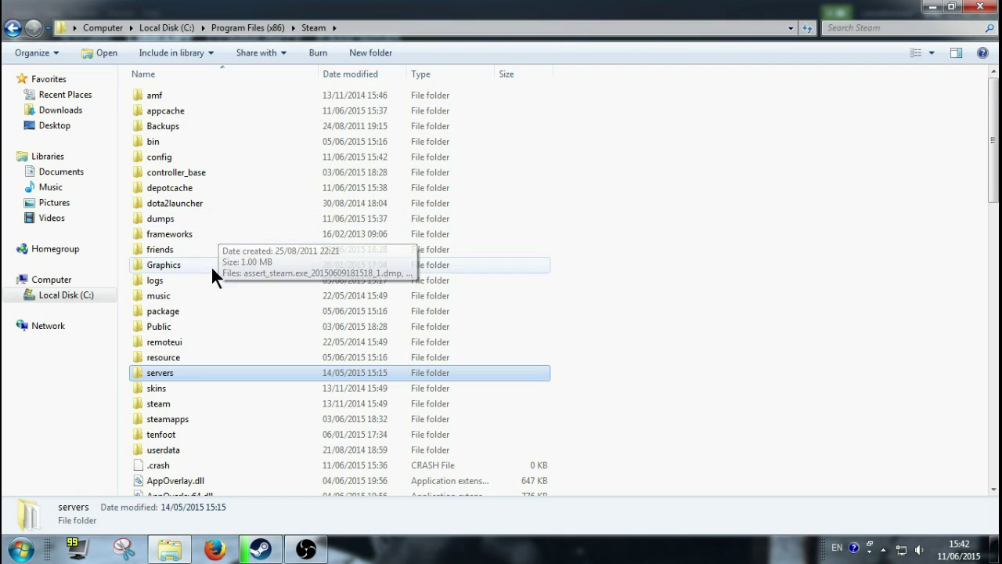
click(170, 423)
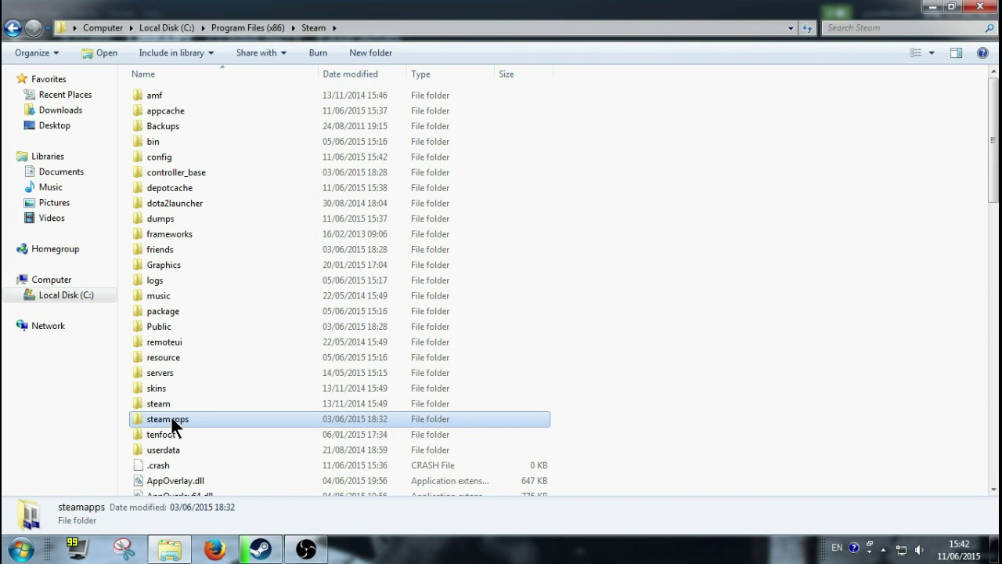
double_click(178, 421)
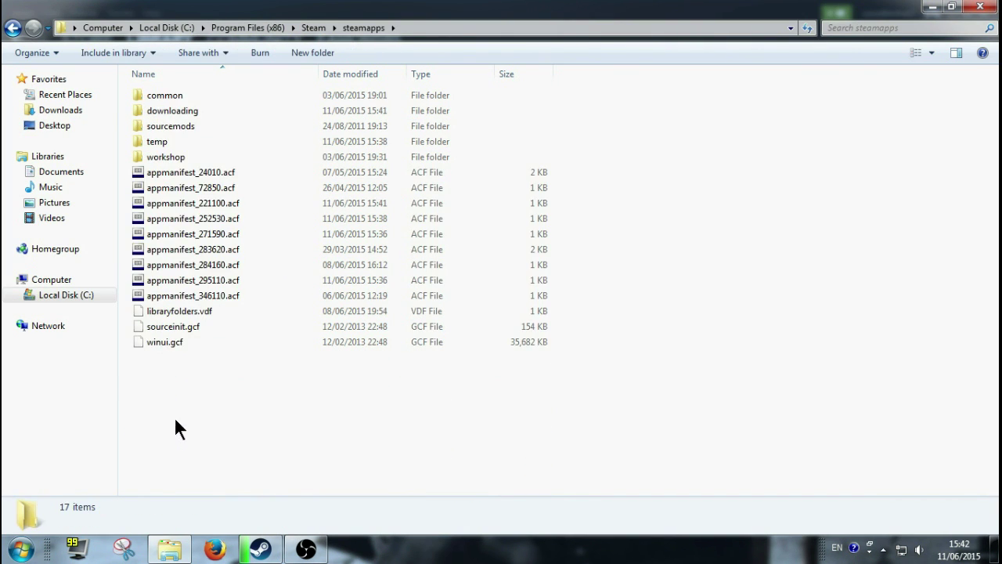
double_click(159, 95)
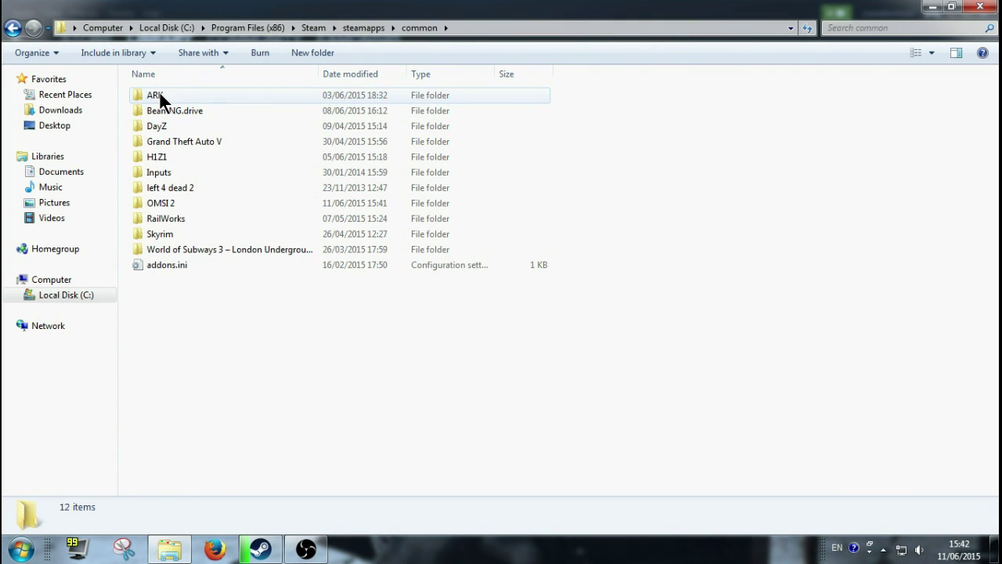
double_click(195, 208)
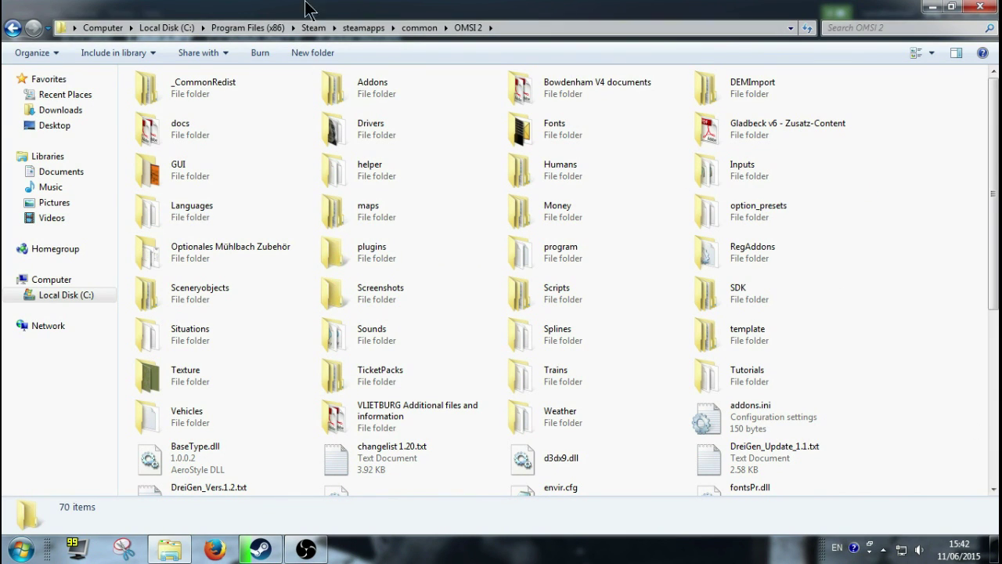
double_click(417, 215)
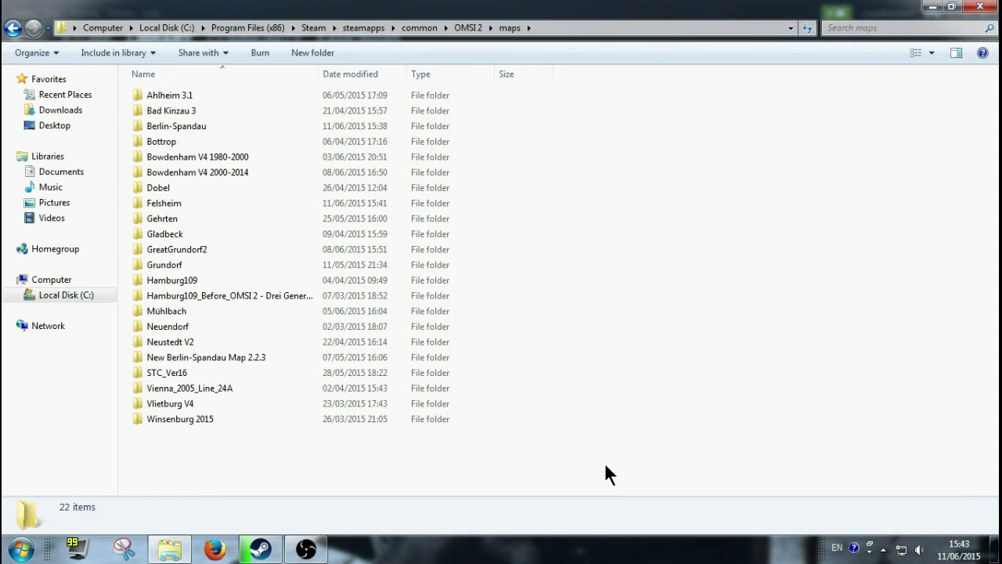
Examine the AI vehicle entries in ailists.cfg from the Vlietburg V4 map folder and close the file
double_click(247, 404)
double_click(177, 141)
scroll(281, 269, down, 3)
scroll(281, 268, down, 20)
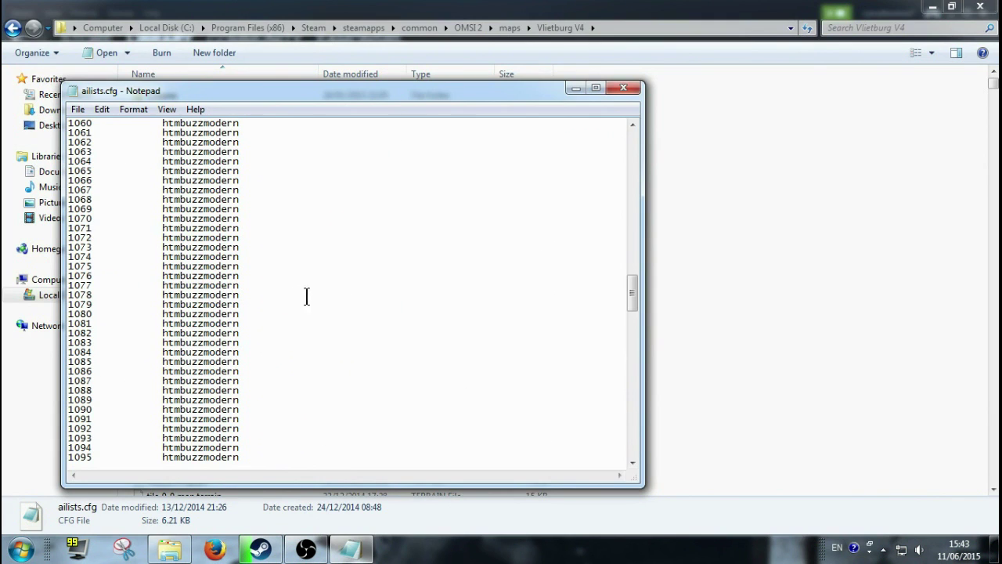
click(623, 87)
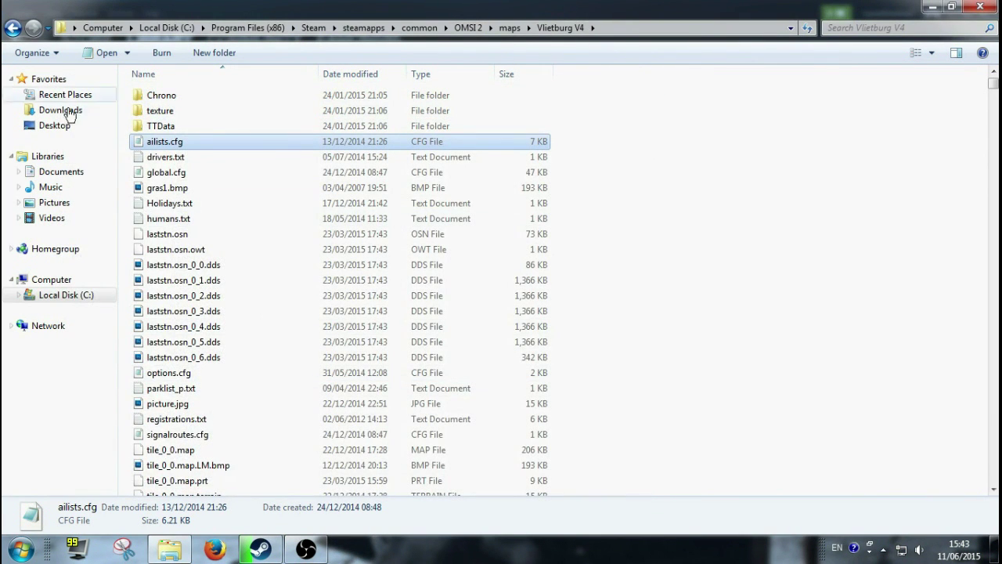
Return to the maps folder and examine the depot groups in ailists.cfg from Vienna_2005_Line_24A, closing the file when done
click(6, 28)
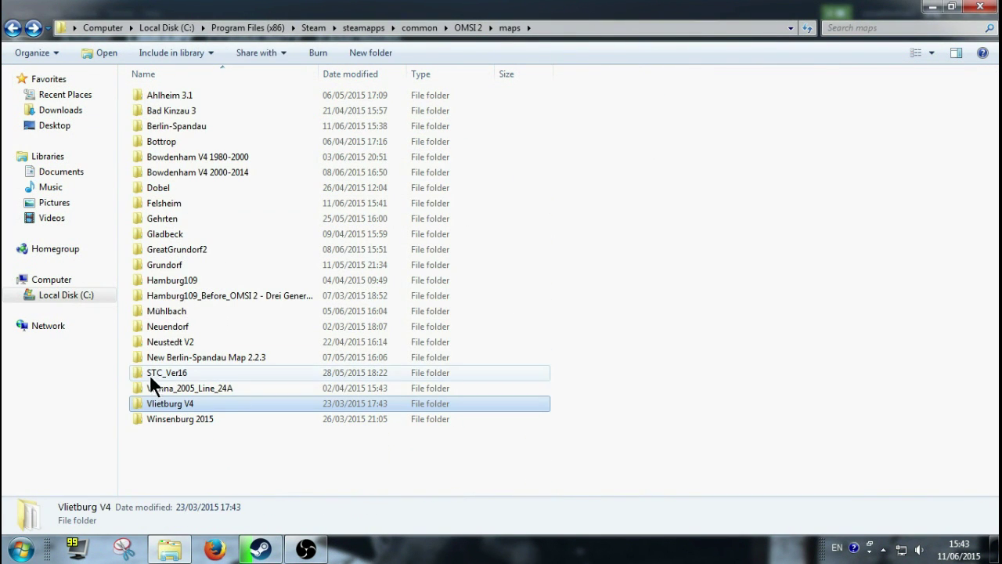
double_click(161, 386)
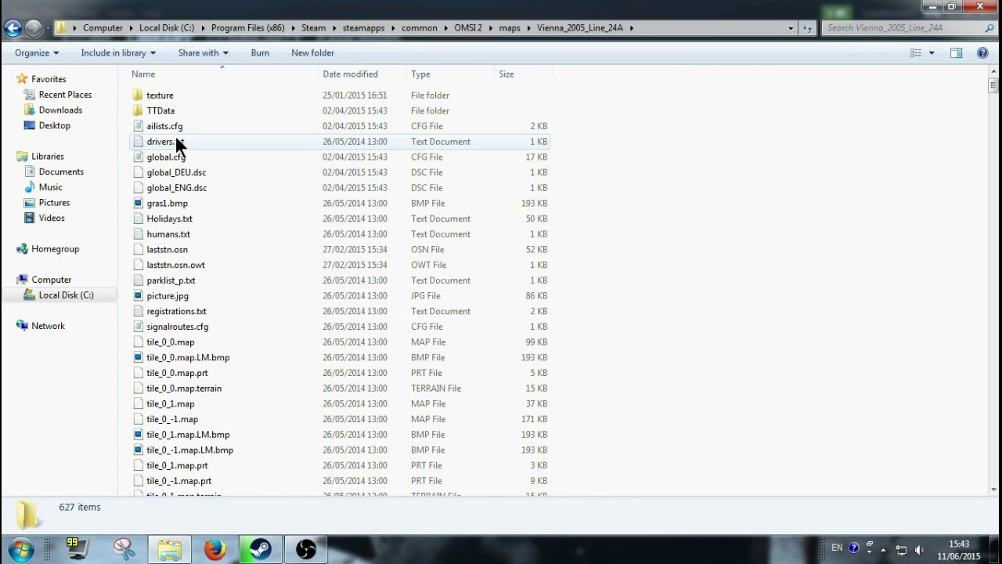
double_click(175, 129)
scroll(371, 274, down, 20)
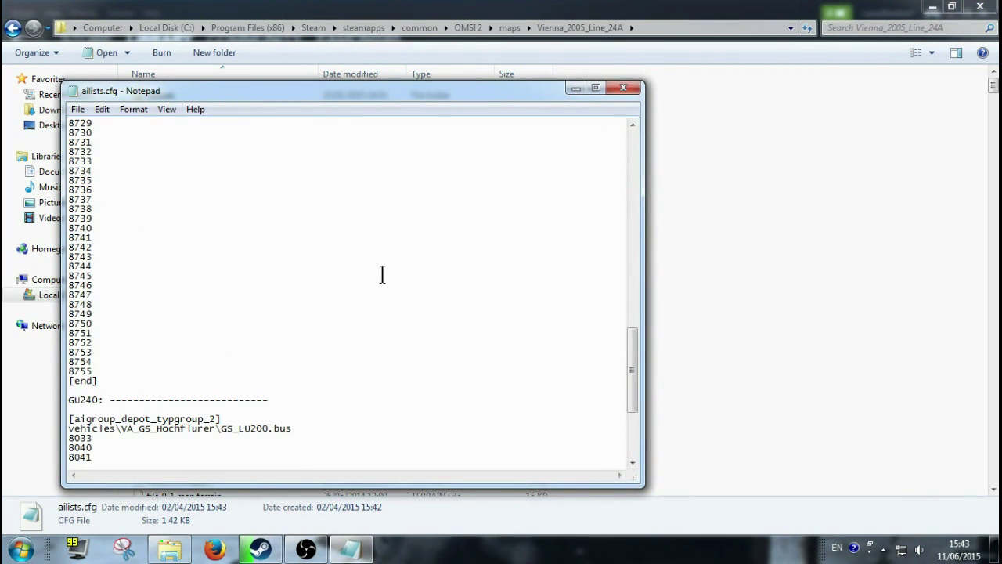
click(623, 88)
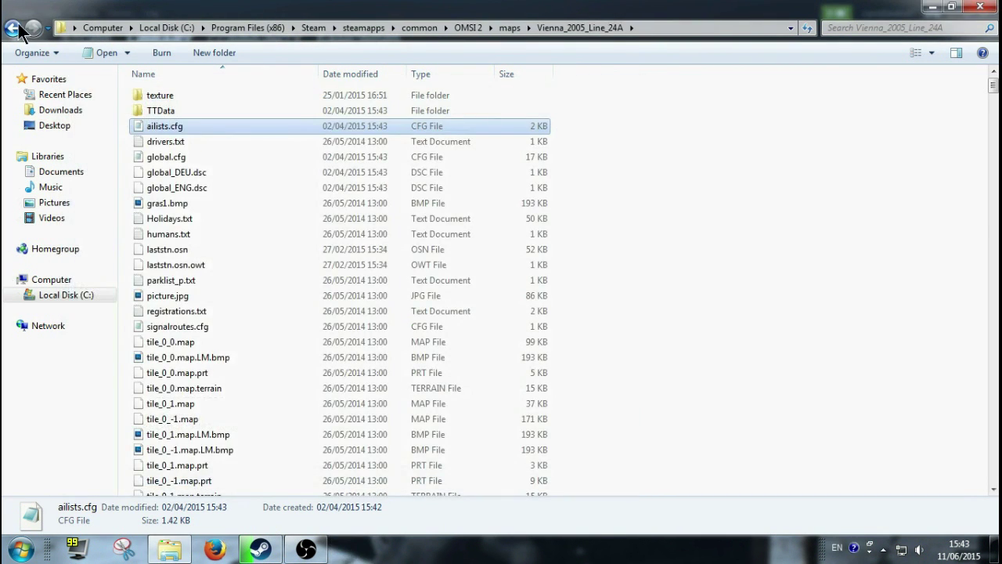
Return to the maps folder, open the Felsheim map folder and show its files in the Details view
click(12, 28)
click(682, 177)
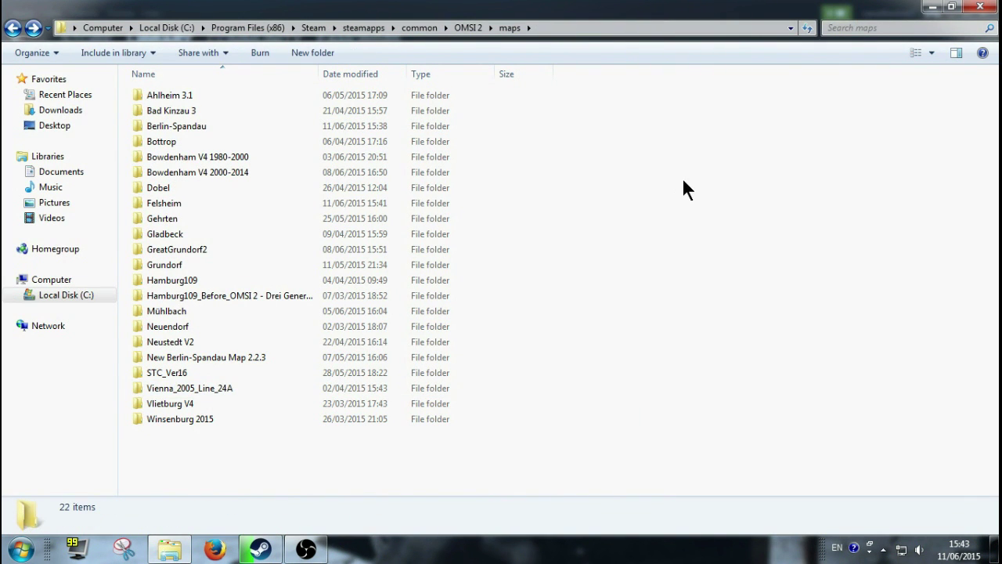
click(245, 204)
double_click(245, 205)
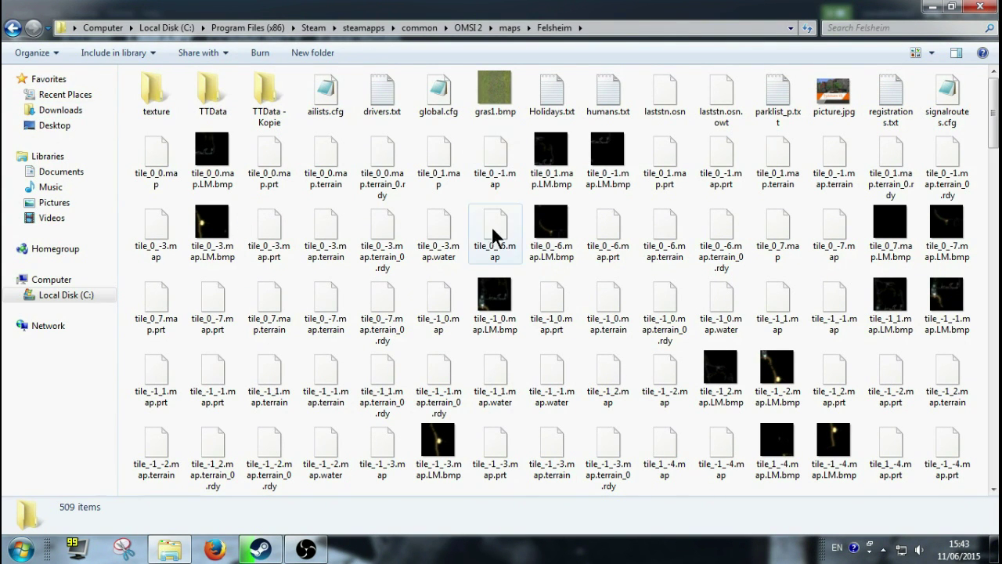
scroll(533, 263, down, 5)
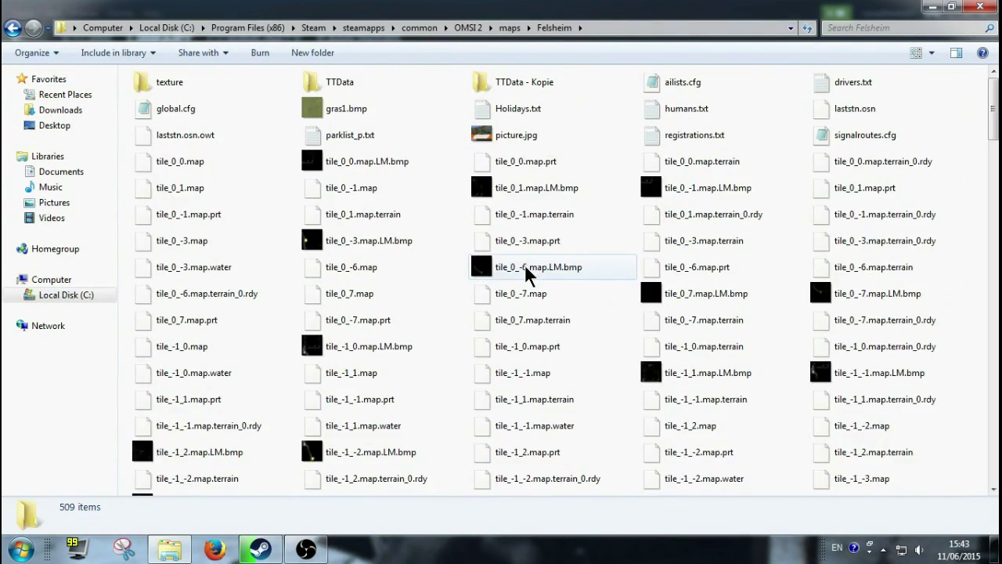
scroll(524, 264, down, 1)
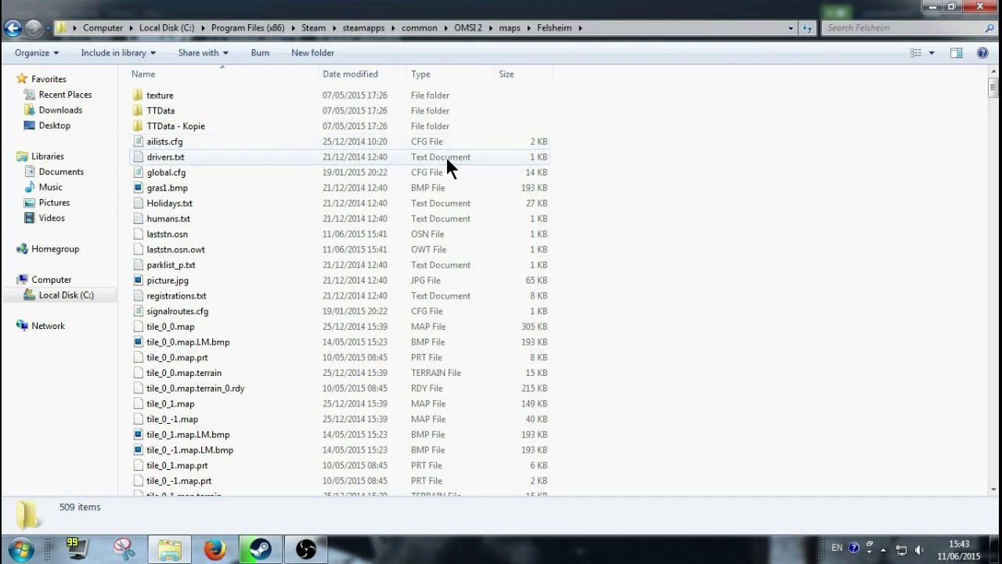
Open ailists.cfg from the Felsheim folder and place its window beside the file names
click(259, 139)
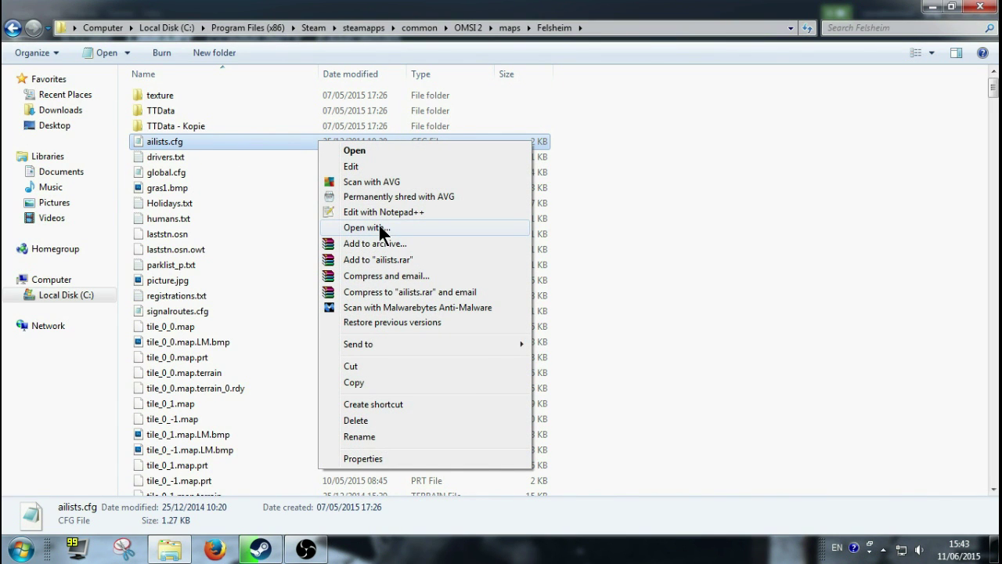
click(689, 203)
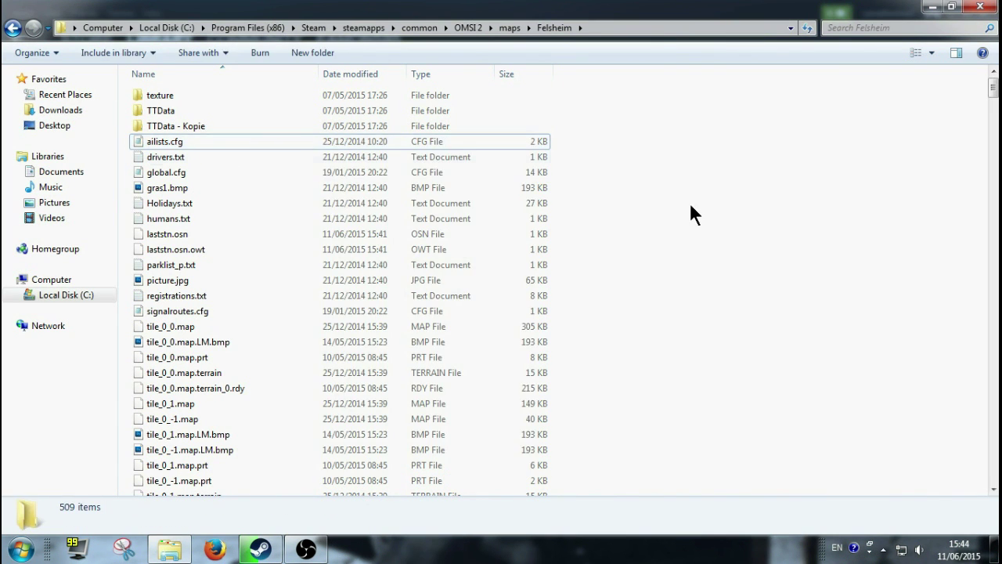
double_click(264, 140)
drag(543, 86, 826, 78)
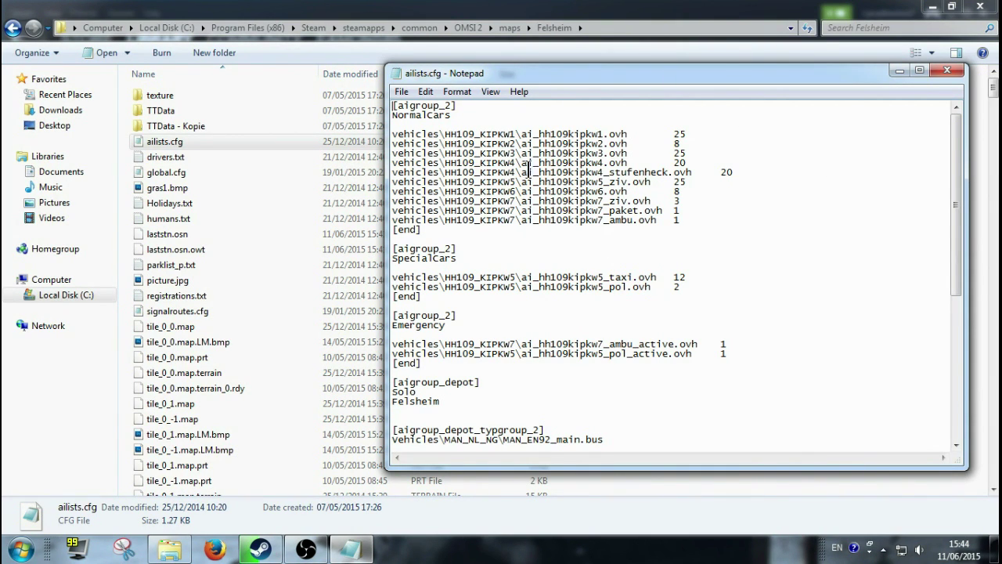
Examine the vehicle entries of the NormalCars and SpecialCars groups in Felsheim's ailists.cfg
drag(392, 135, 680, 221)
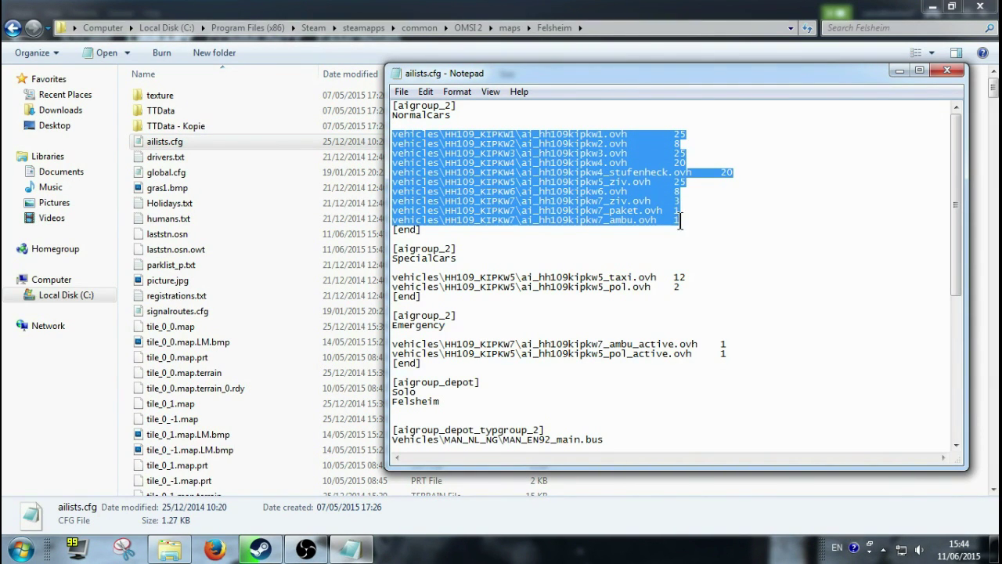
click(736, 217)
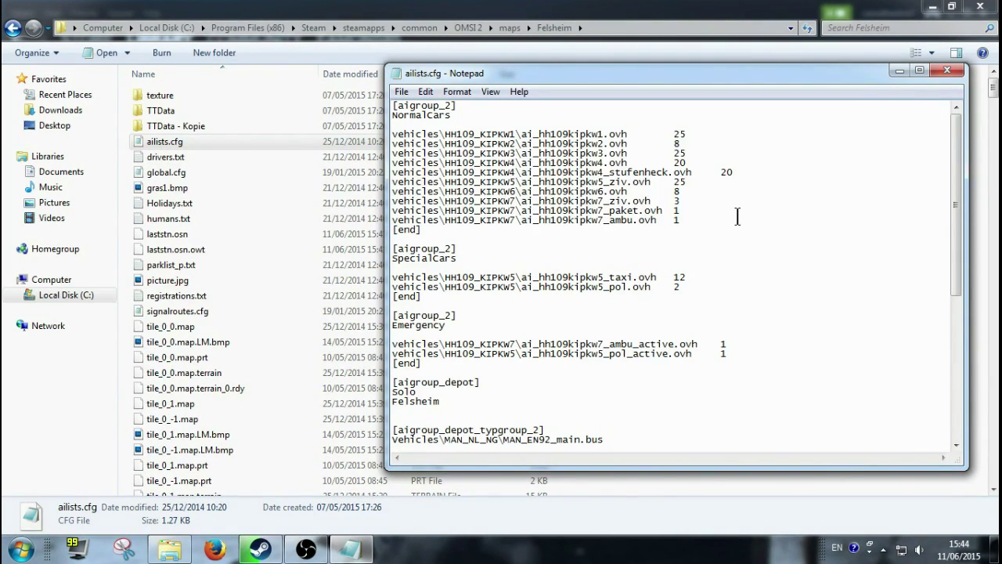
drag(392, 277, 493, 270)
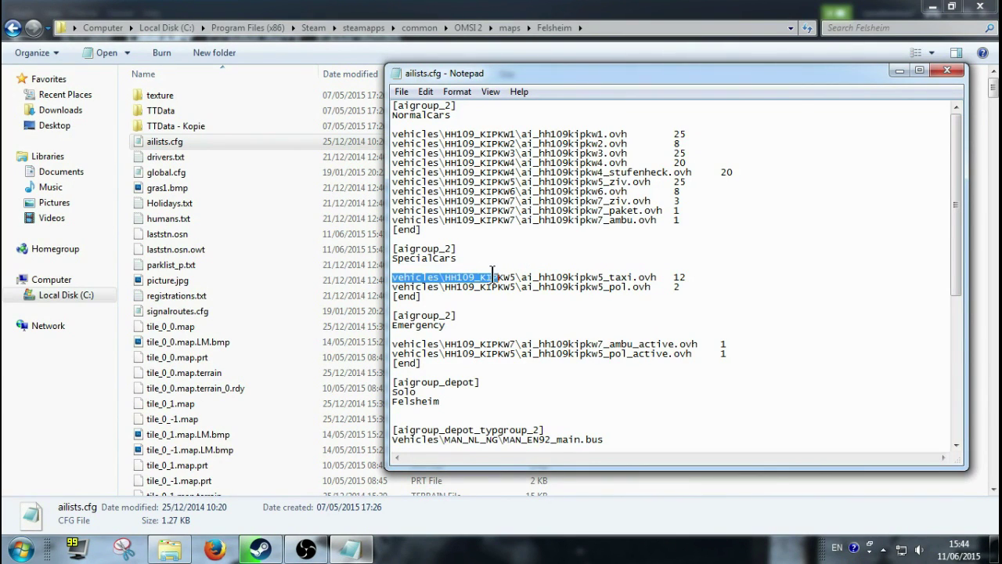
click(548, 274)
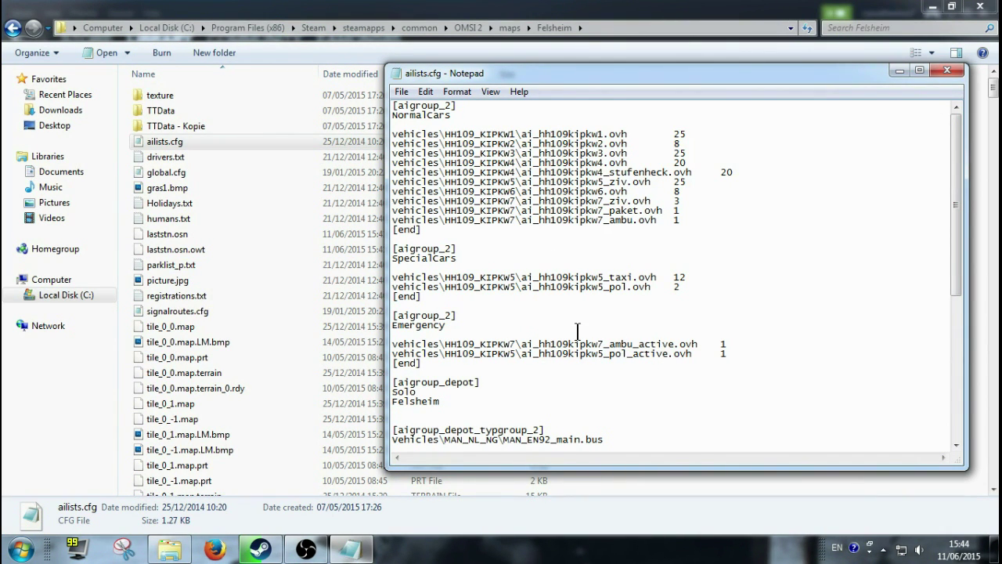
Examine the Solo depot group in ailists.cfg: its aigroup_depot_typgroup_2 heading, the MAN_EN92_main.bus path and the Felsheim entries beside the fleet numbers
scroll(576, 331, down, 2)
scroll(576, 332, down, 6)
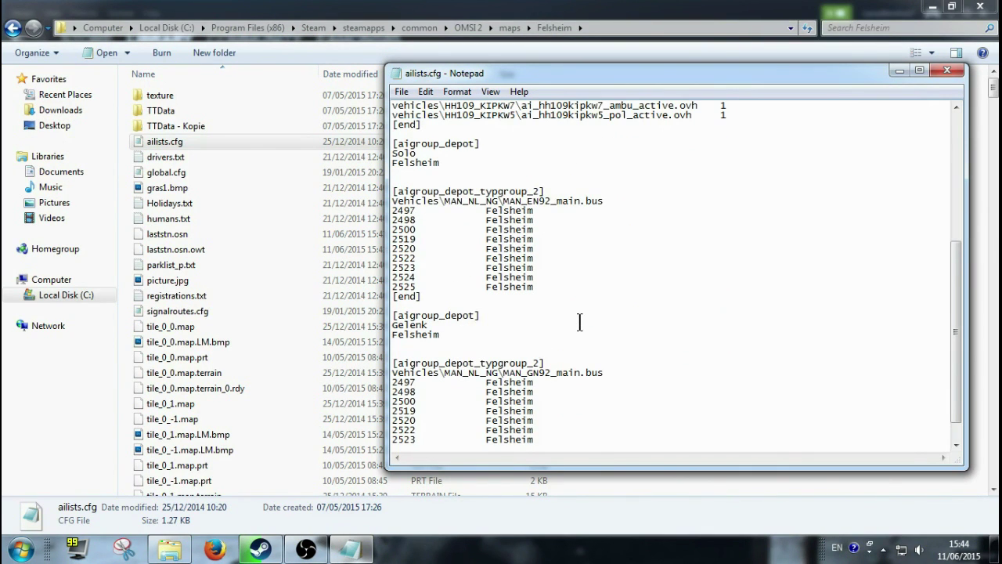
click(397, 190)
drag(396, 189, 544, 192)
click(588, 232)
drag(394, 201, 610, 201)
right_click(610, 201)
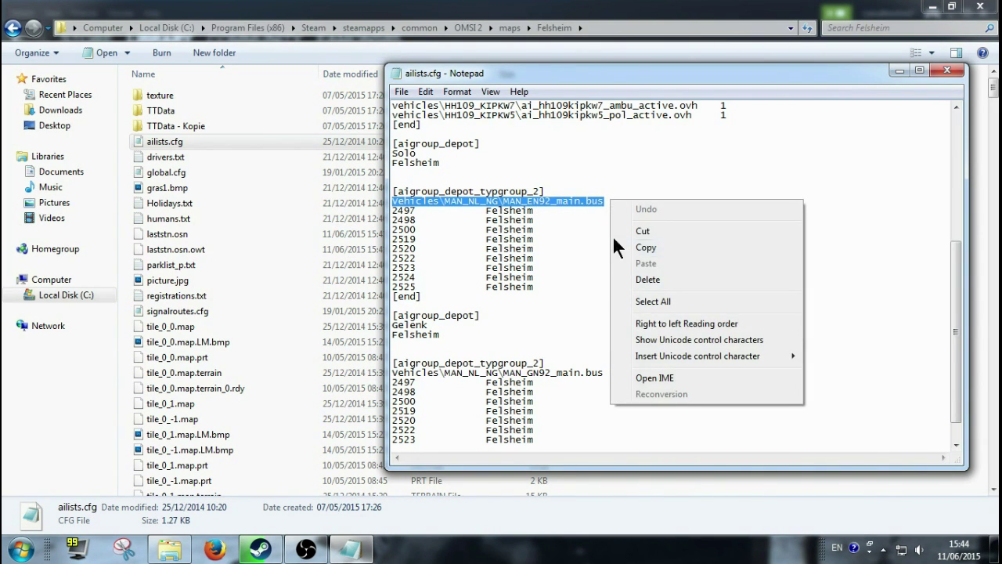
click(581, 246)
click(393, 200)
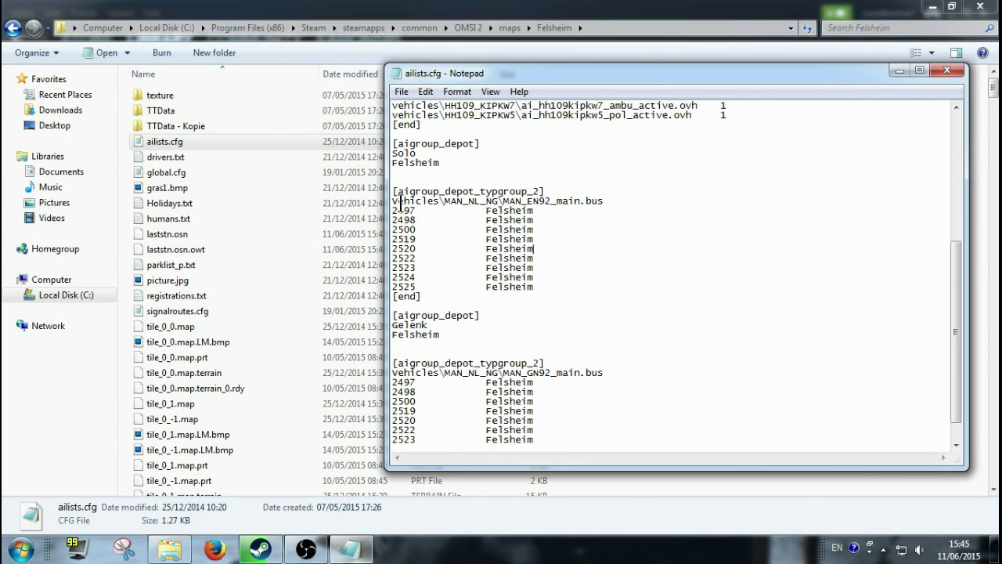
drag(486, 209, 542, 260)
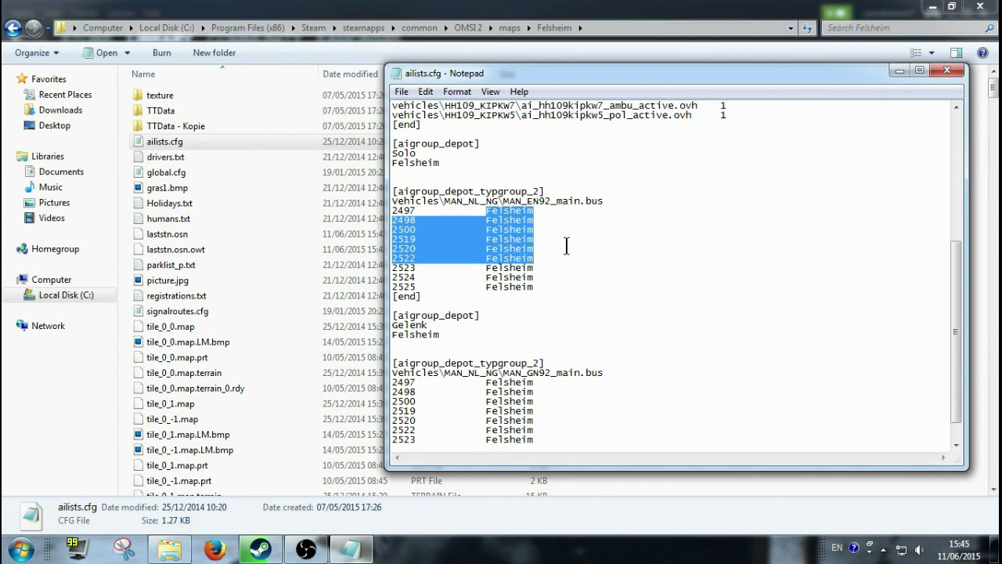
click(565, 225)
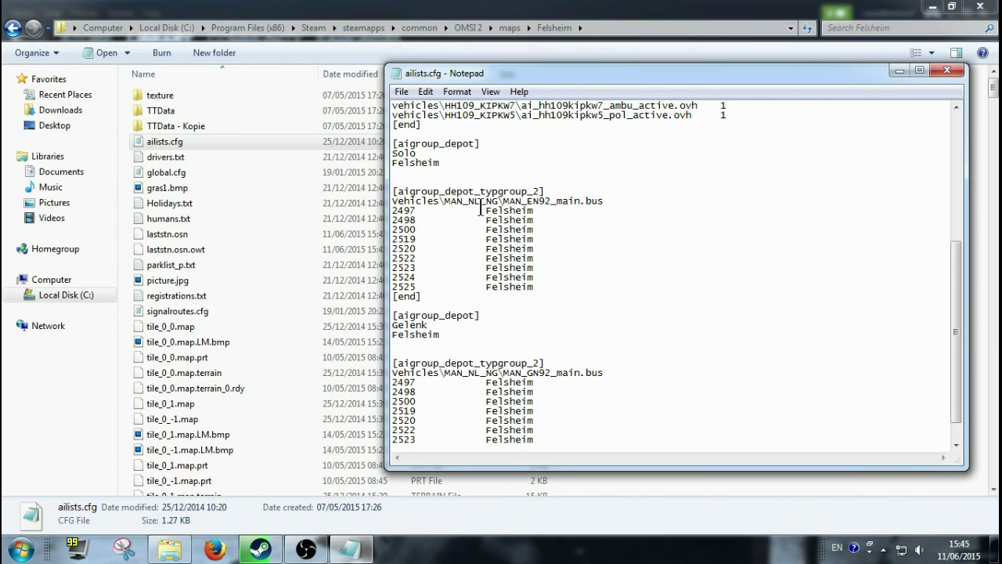
Leave ailists.cfg open, go back up to the OMSI 2 folder and open its Vehicles folder
click(298, 171)
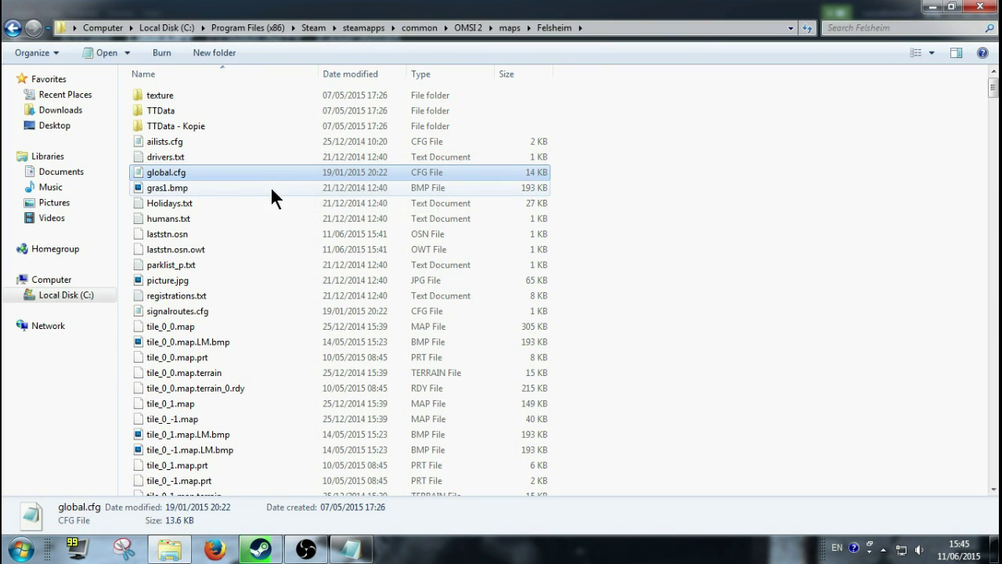
click(11, 29)
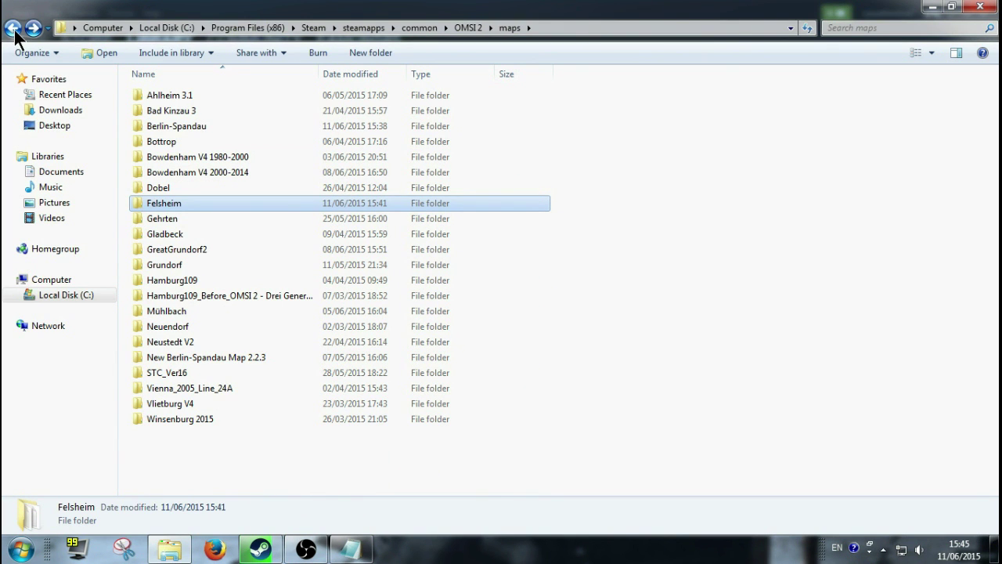
click(13, 29)
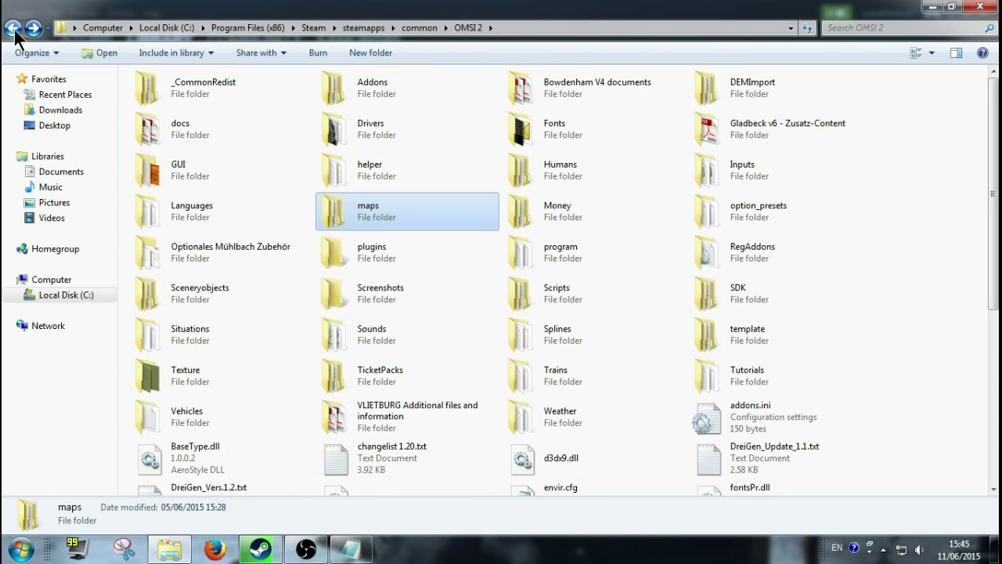
click(962, 307)
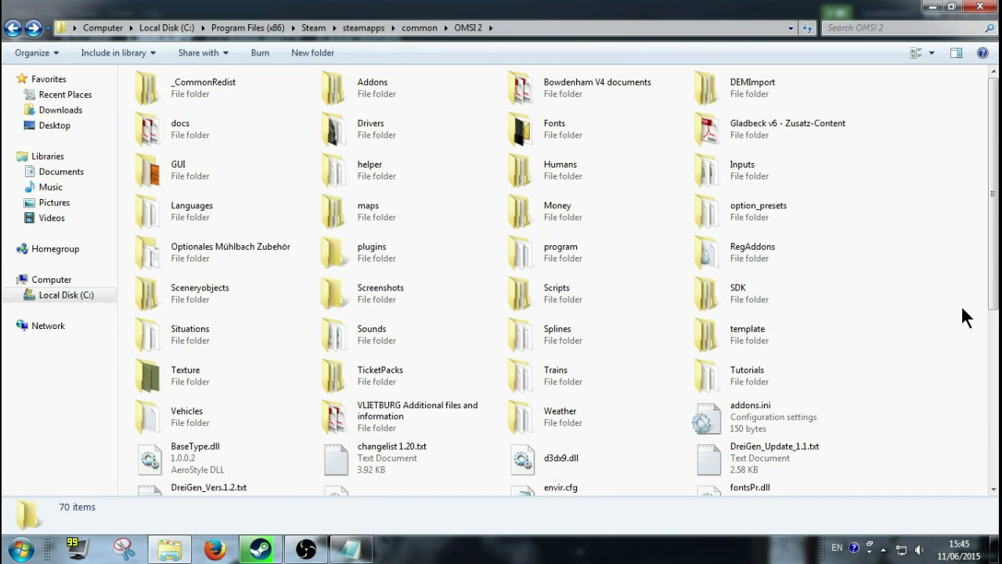
click(194, 415)
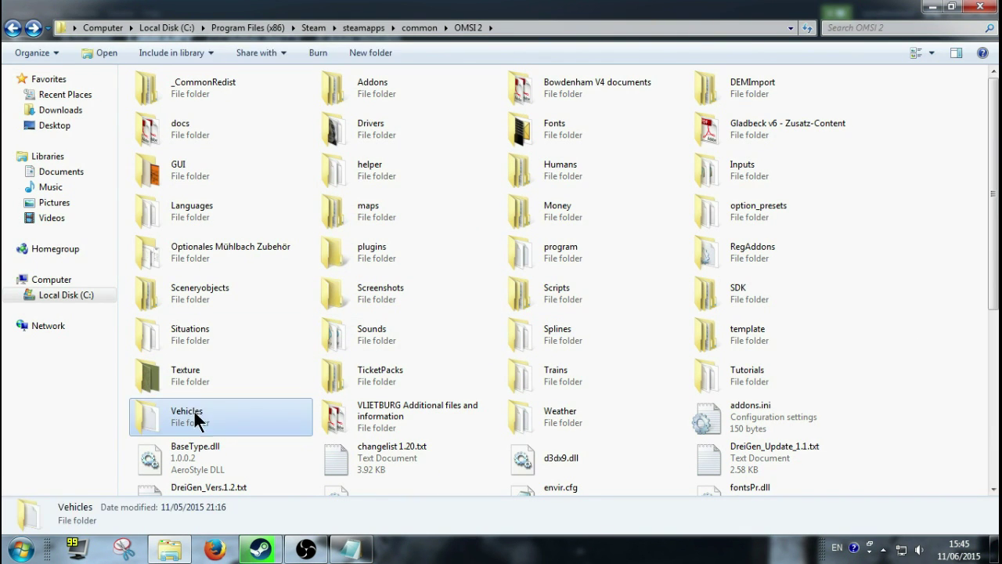
double_click(196, 415)
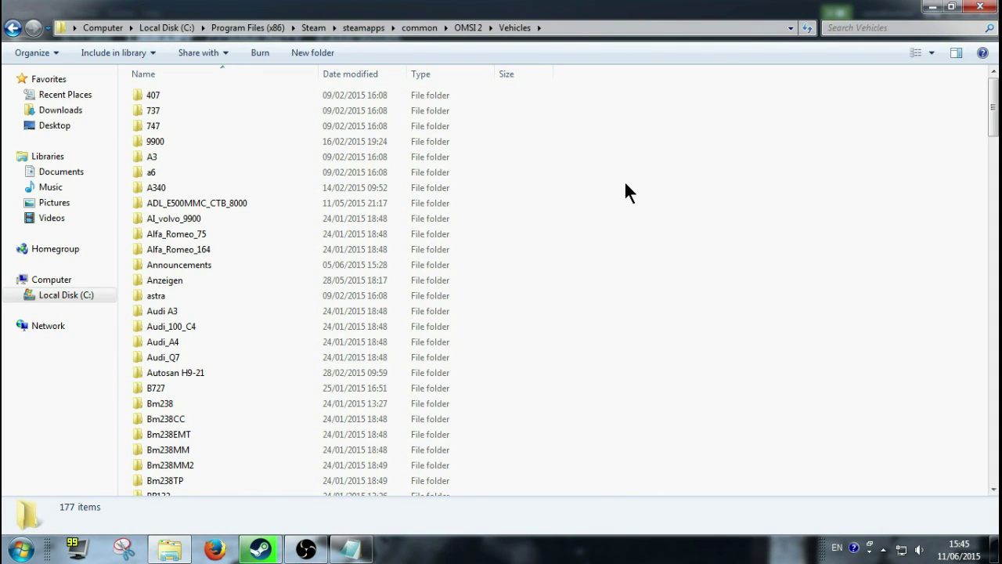
Locate the MAN_NL_NG folder in Vehicles and compare it with the vehicles\MAN_NL_NG path in ailists.cfg
scroll(627, 188, down, 20)
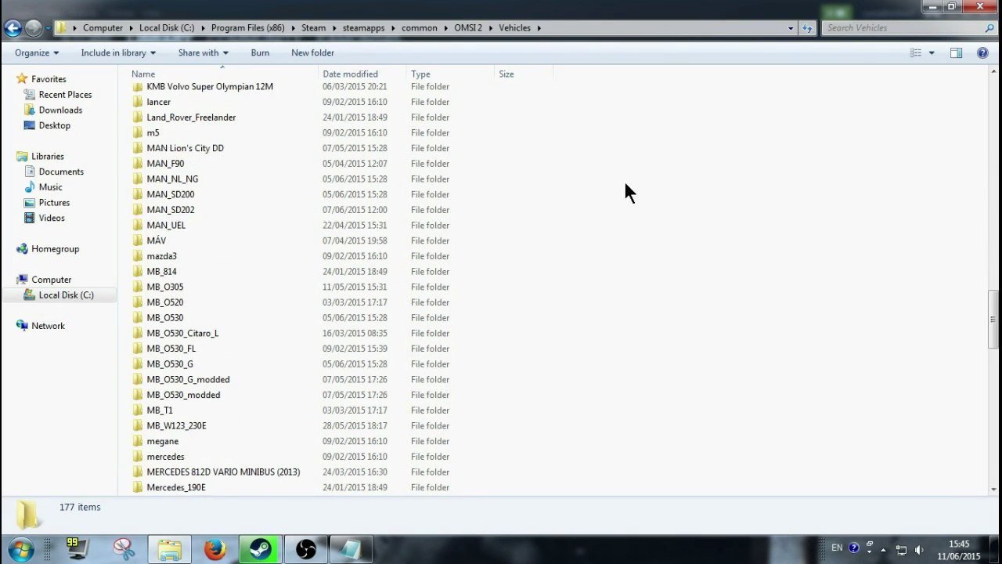
click(174, 178)
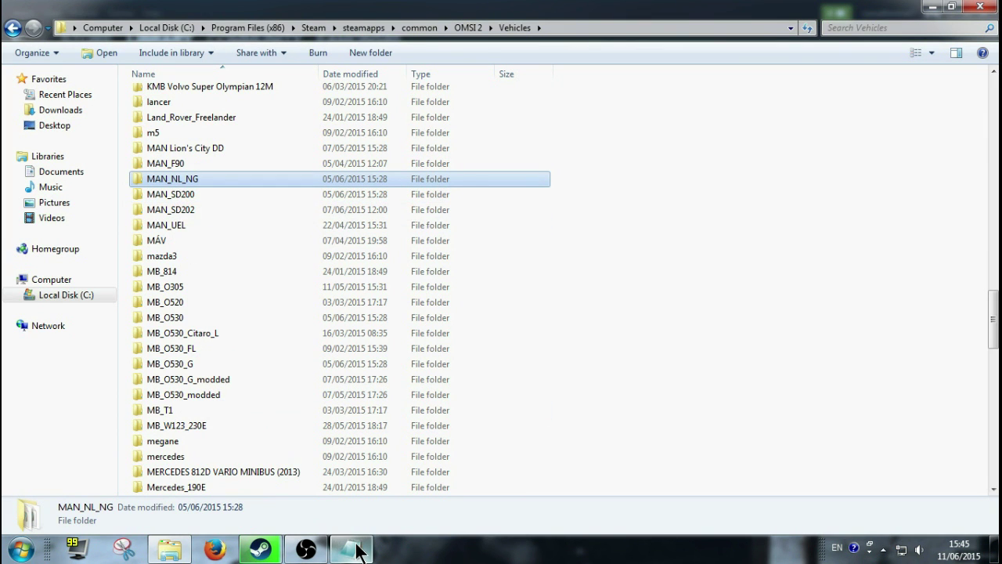
mouse_move(357, 550)
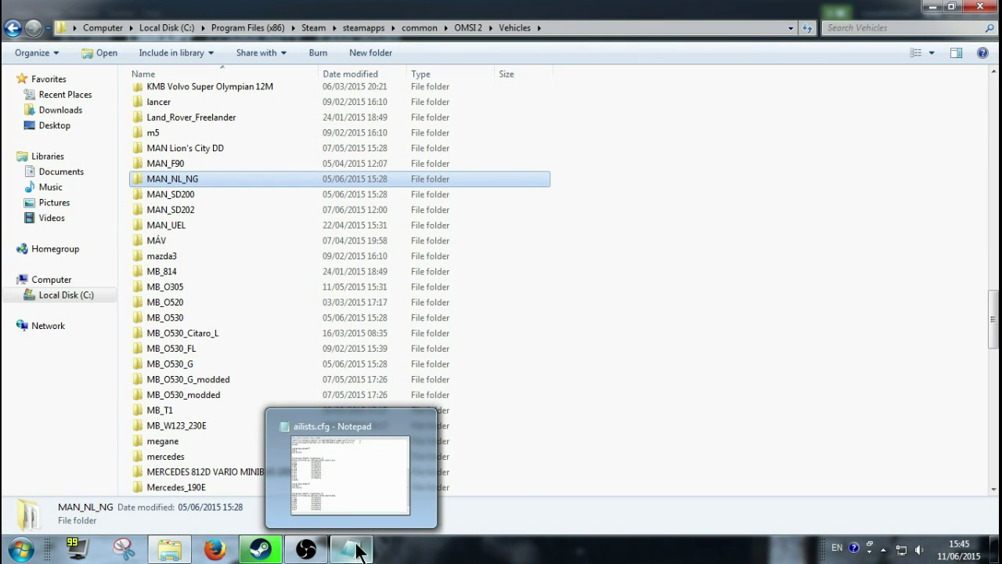
click(356, 550)
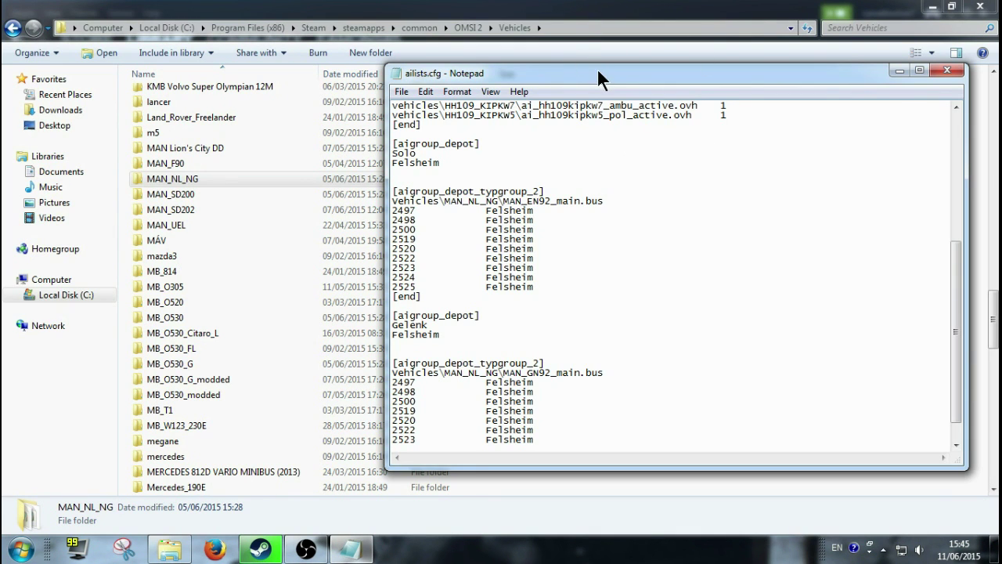
drag(596, 67, 679, 62)
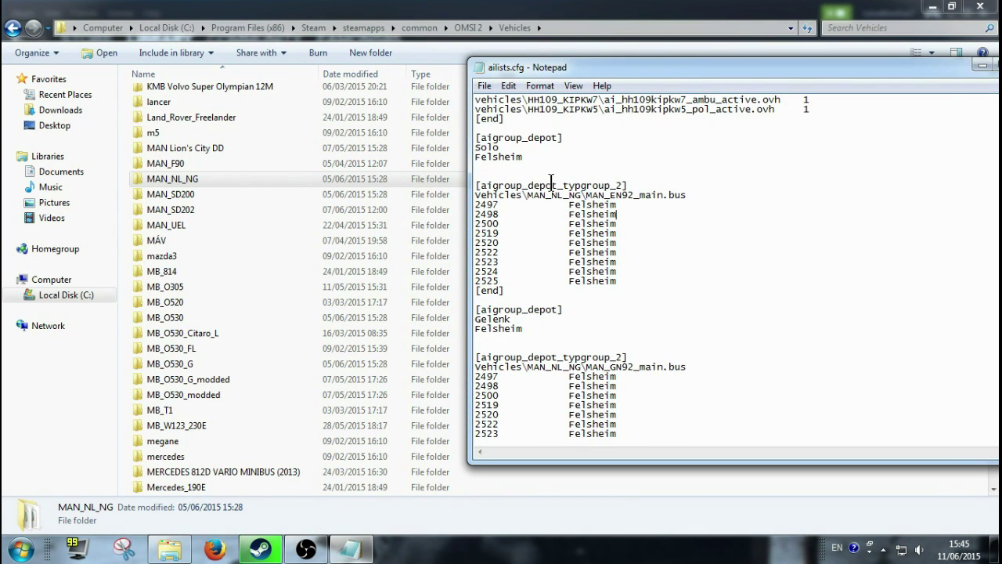
drag(475, 195, 581, 204)
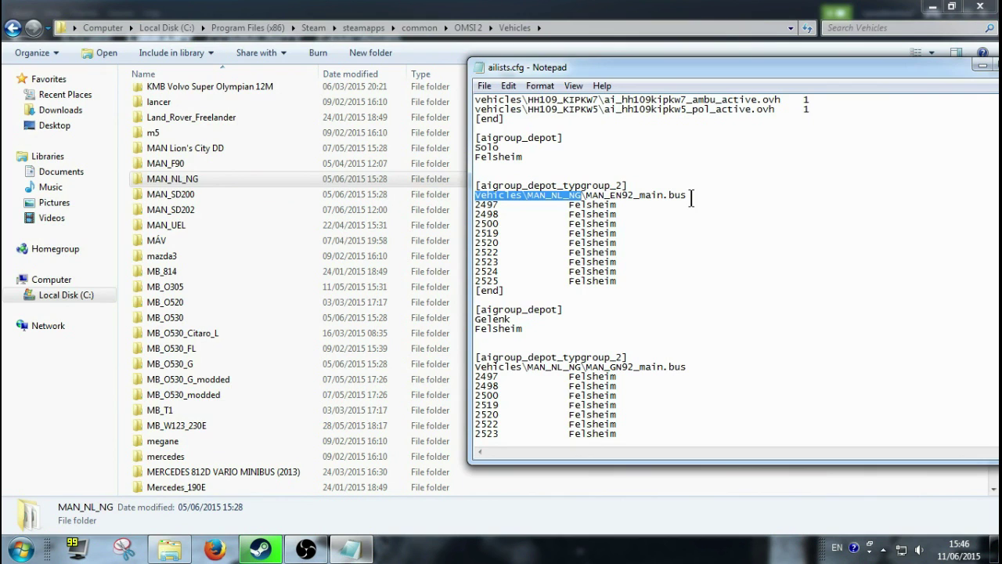
Open the MAN_NL_NG folder and look through its files for the .bus files referenced in ailists.cfg
double_click(231, 179)
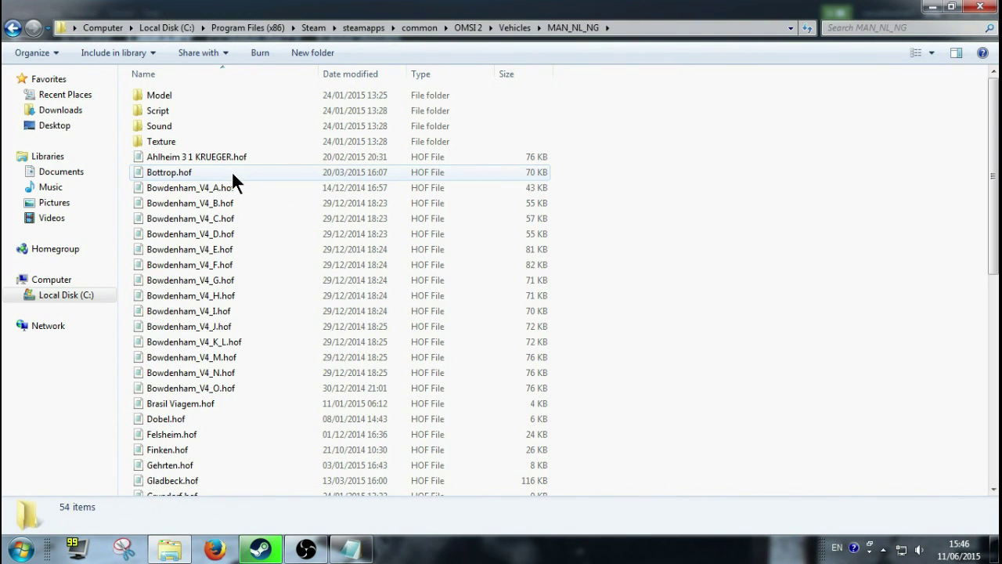
scroll(284, 279, down, 7)
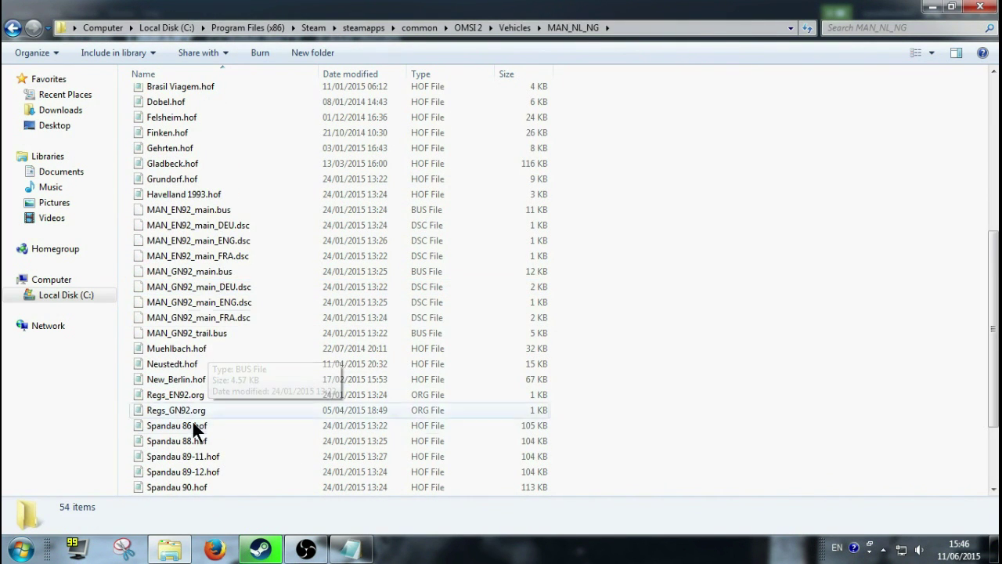
scroll(272, 233, up, 7)
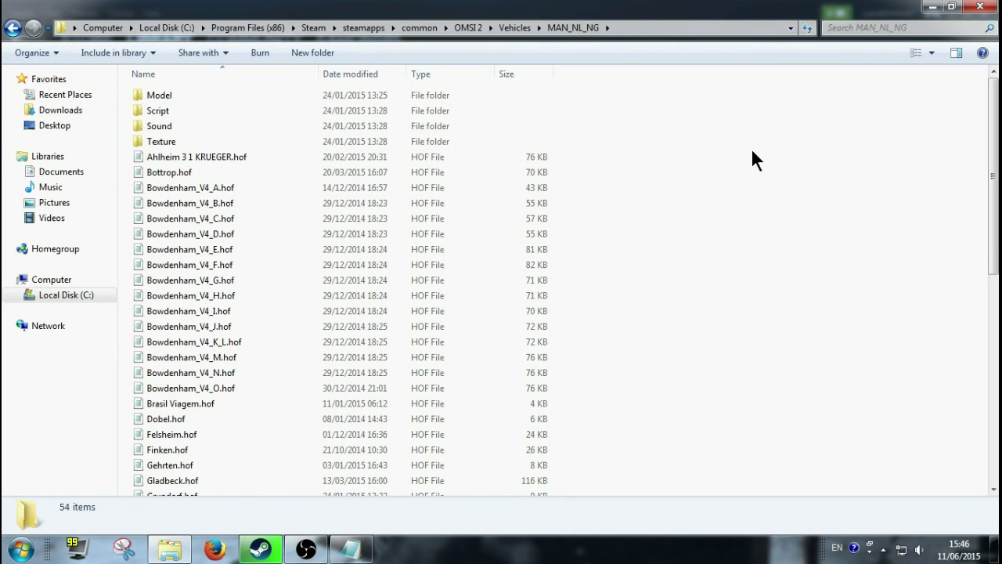
Open the Werbung_EN92 folder inside Texture and look through its repaint files
double_click(218, 137)
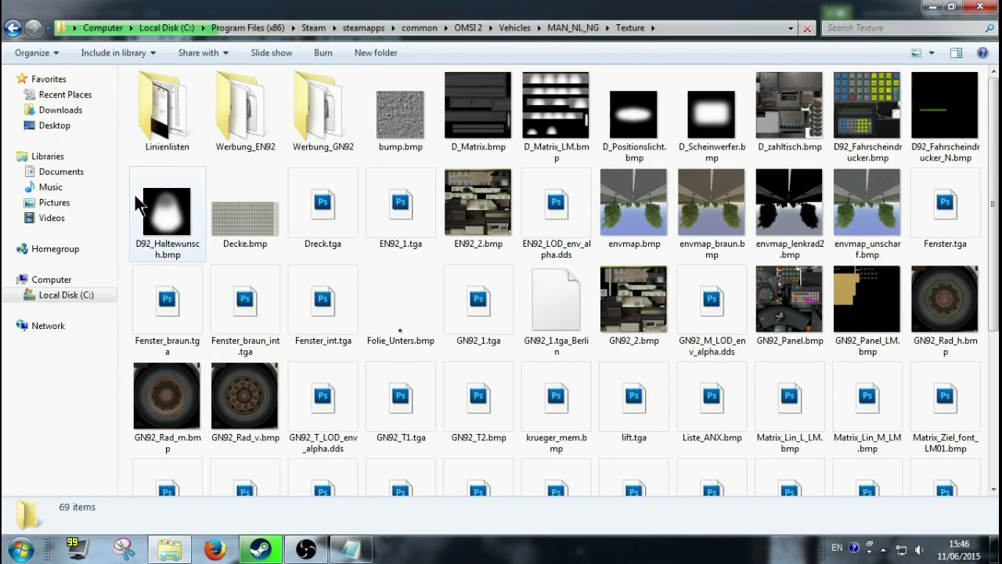
click(221, 148)
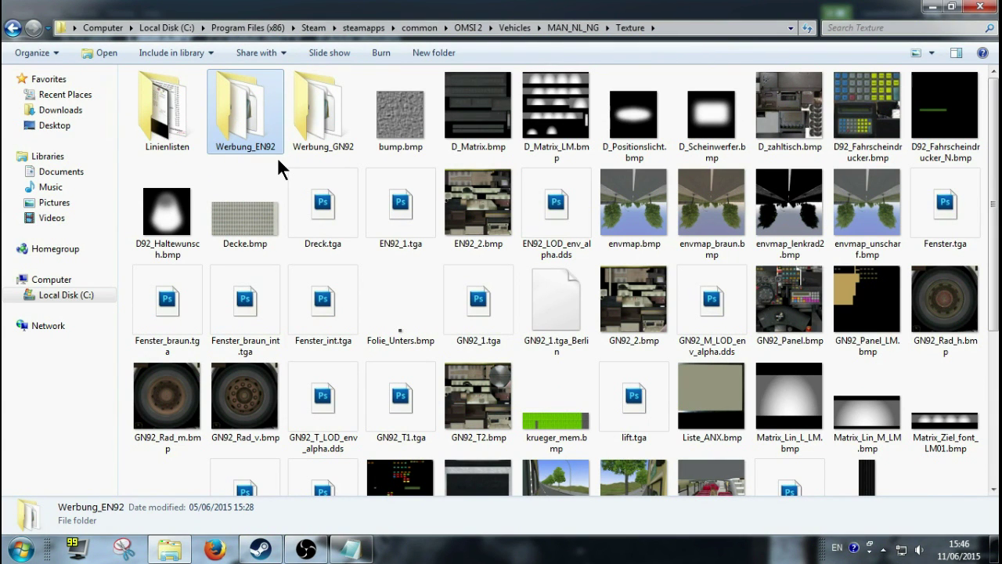
key(Return)
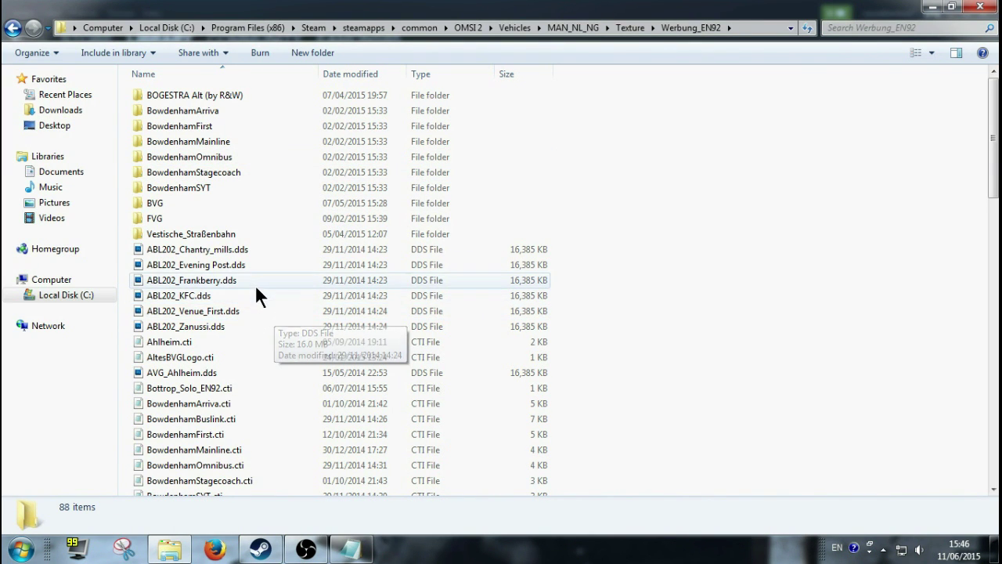
scroll(260, 279, down, 20)
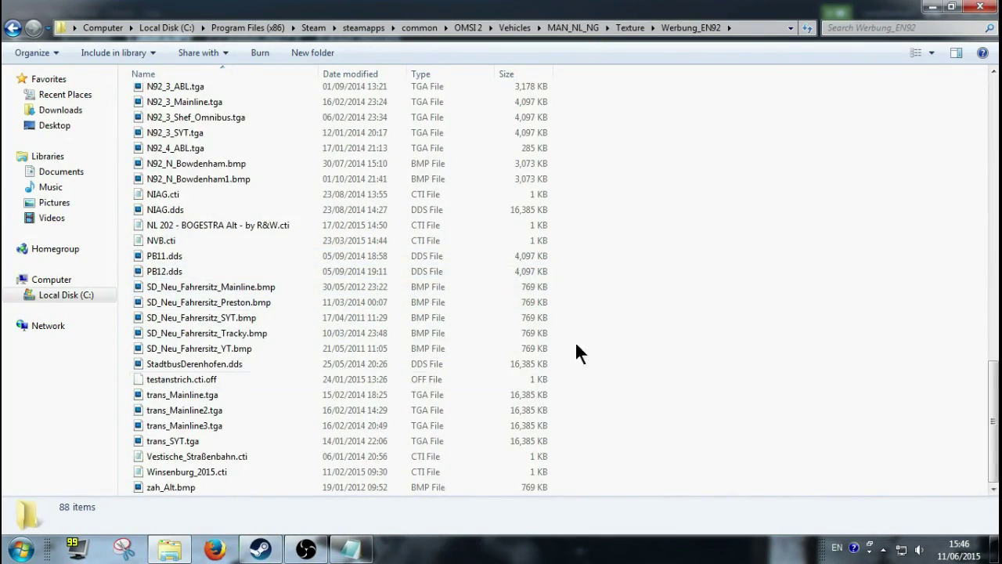
Find BowdenhamArriva.cti among the Werbung_EN92 repaint files, open it to view its item entries, and close it
scroll(605, 282, up, 9)
scroll(616, 277, up, 10)
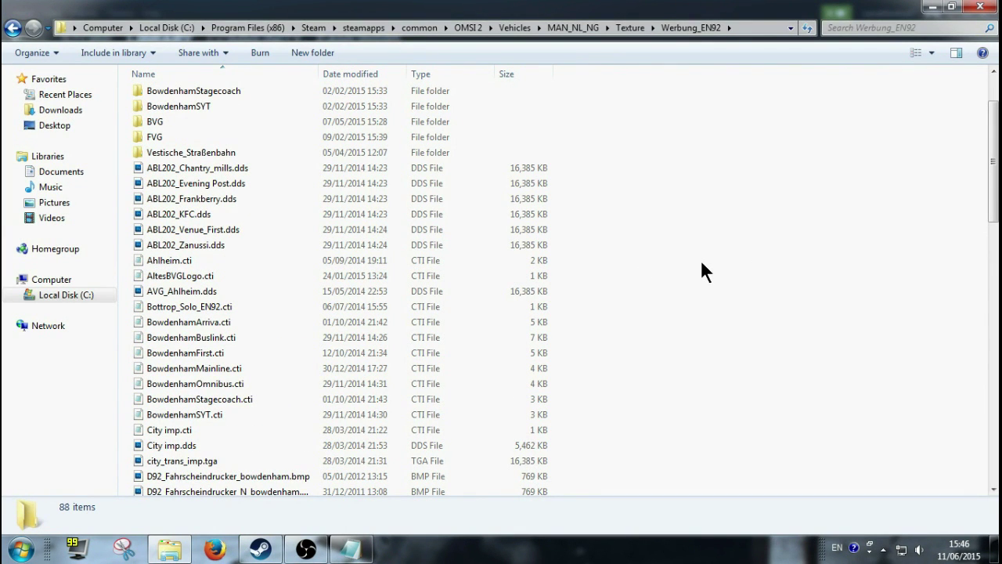
scroll(701, 261, down, 4)
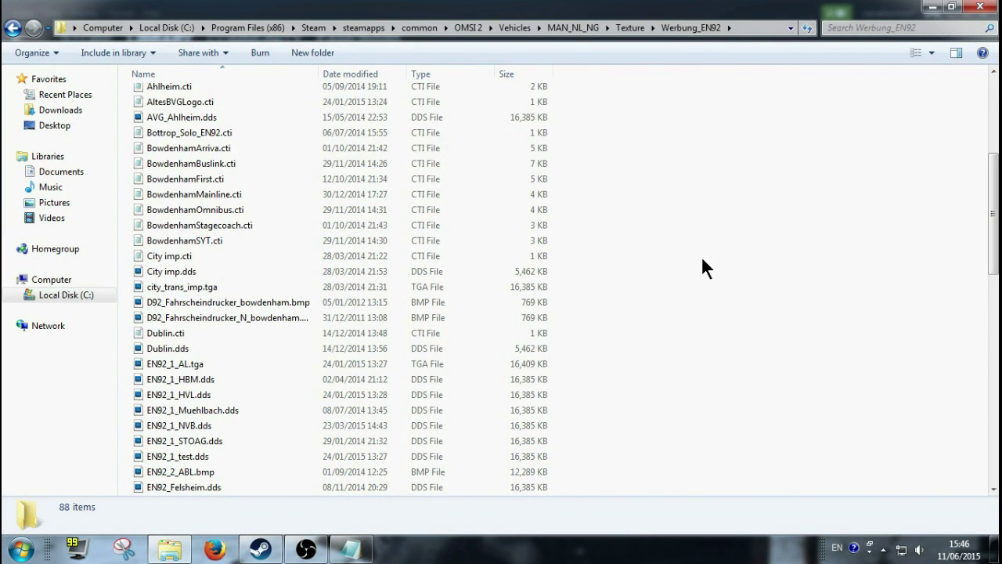
scroll(699, 263, up, 2)
click(404, 229)
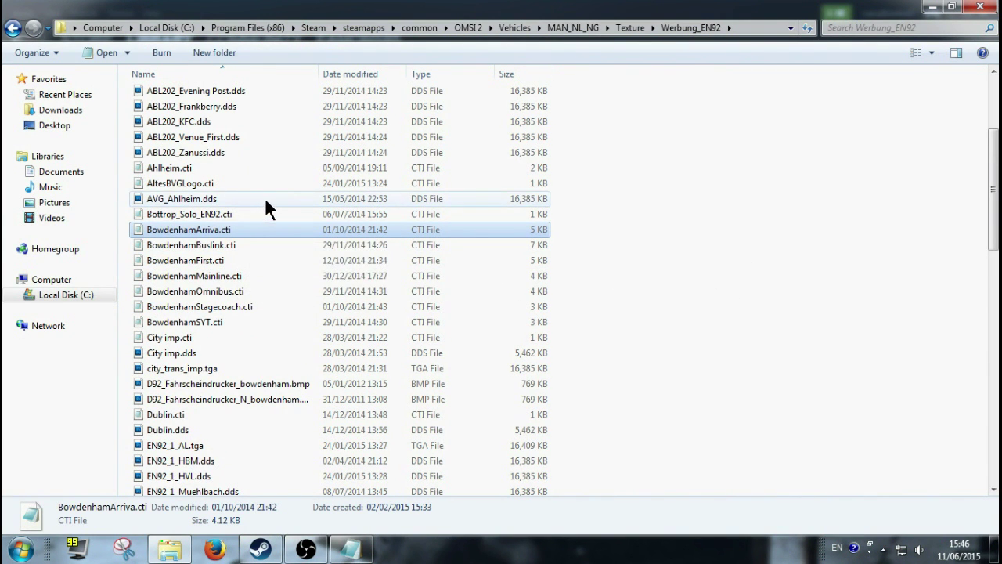
double_click(417, 227)
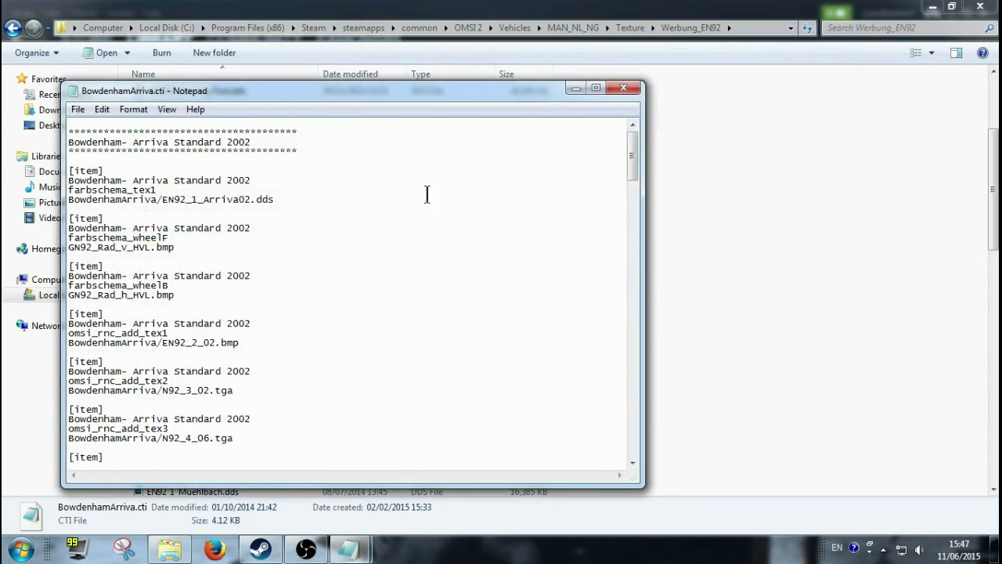
click(620, 87)
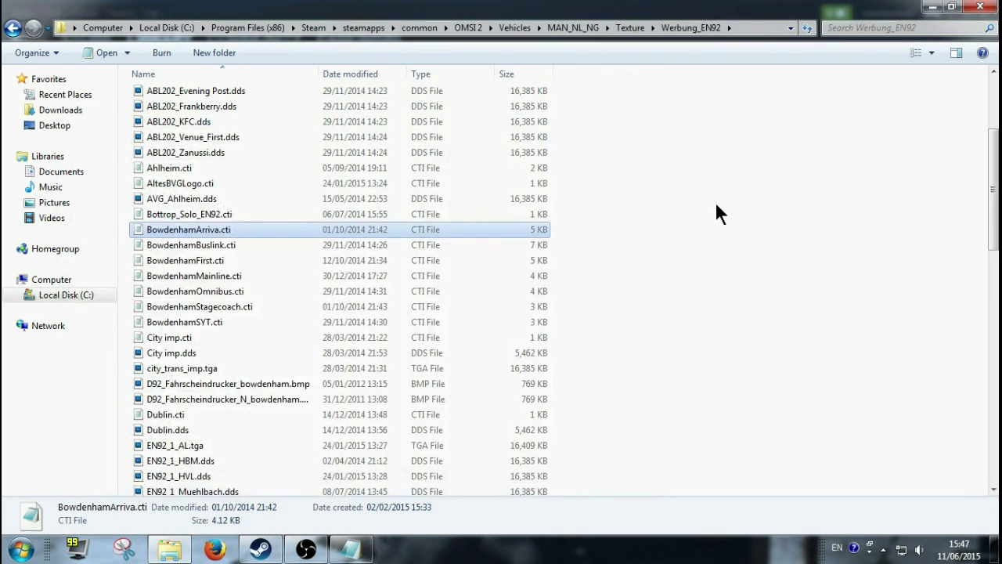
Open Dublin.cti from the Werbung_EN92 folder and place its window to the side of the file list
scroll(717, 205, down, 3)
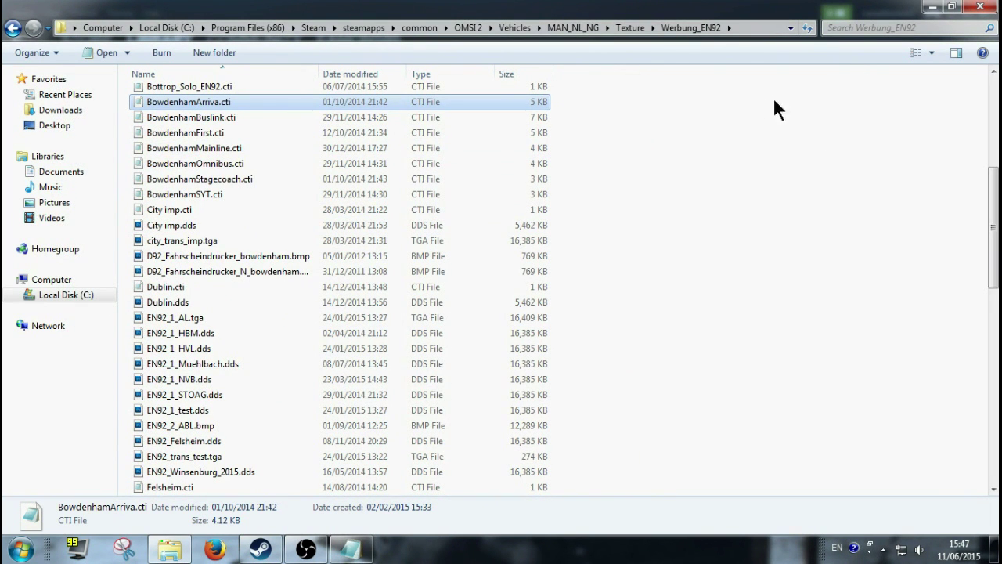
click(400, 283)
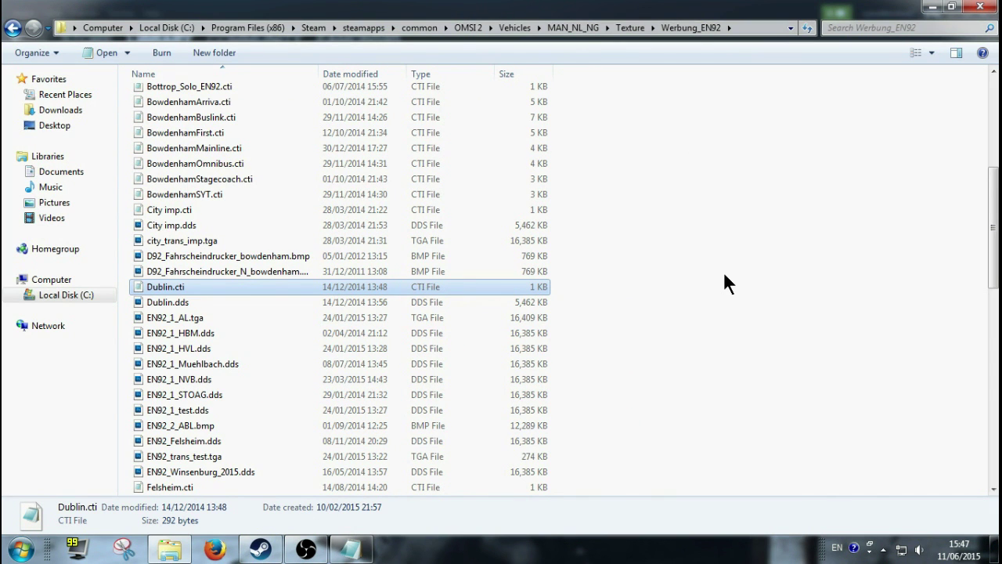
key(Return)
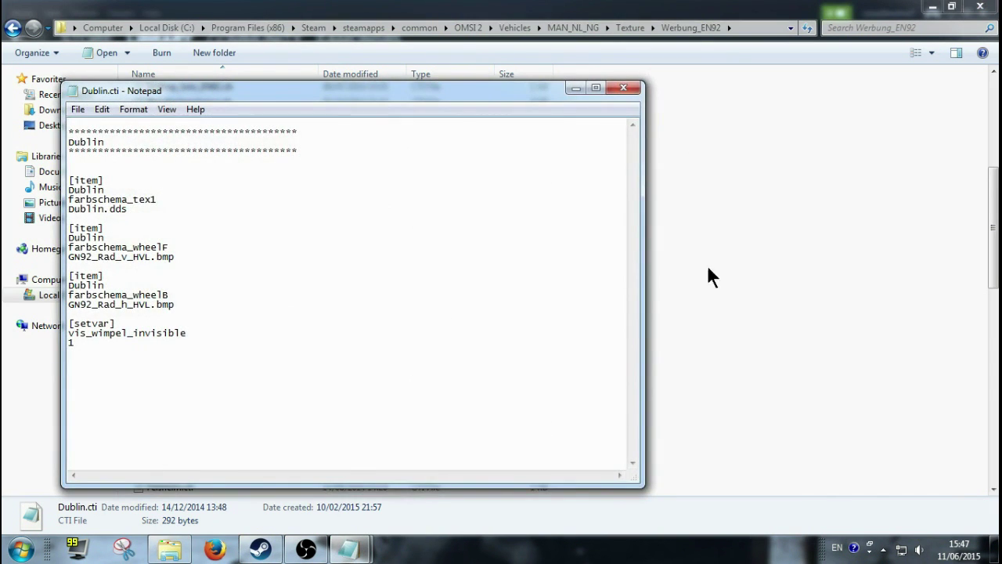
drag(519, 92, 947, 64)
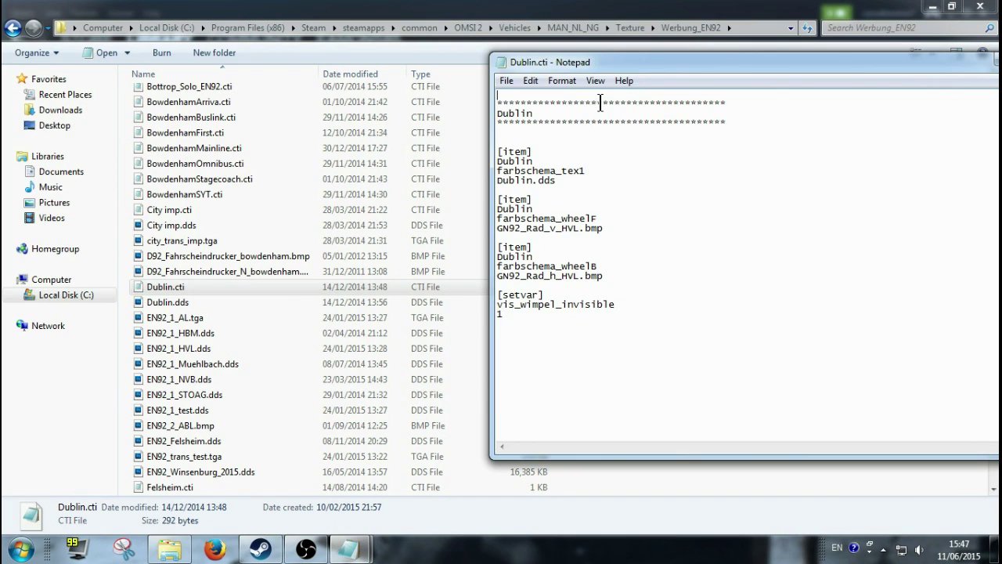
drag(626, 64, 688, 72)
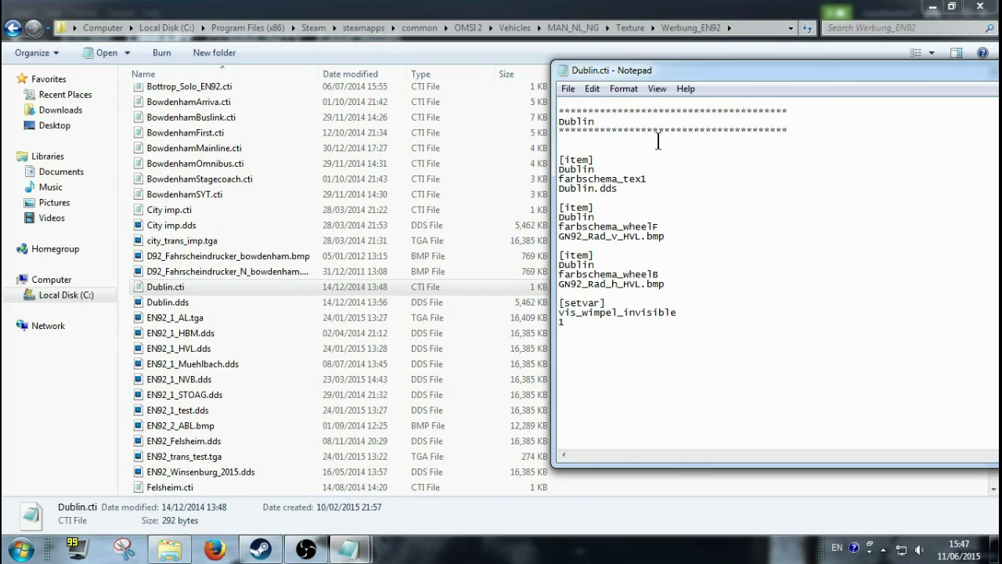
Bring up ailists.cfg beside Dublin.cti and highlight the Felsheim repaint name in the 2497 entry under MAN_EN92_main.bus
click(348, 547)
mouse_move(336, 462)
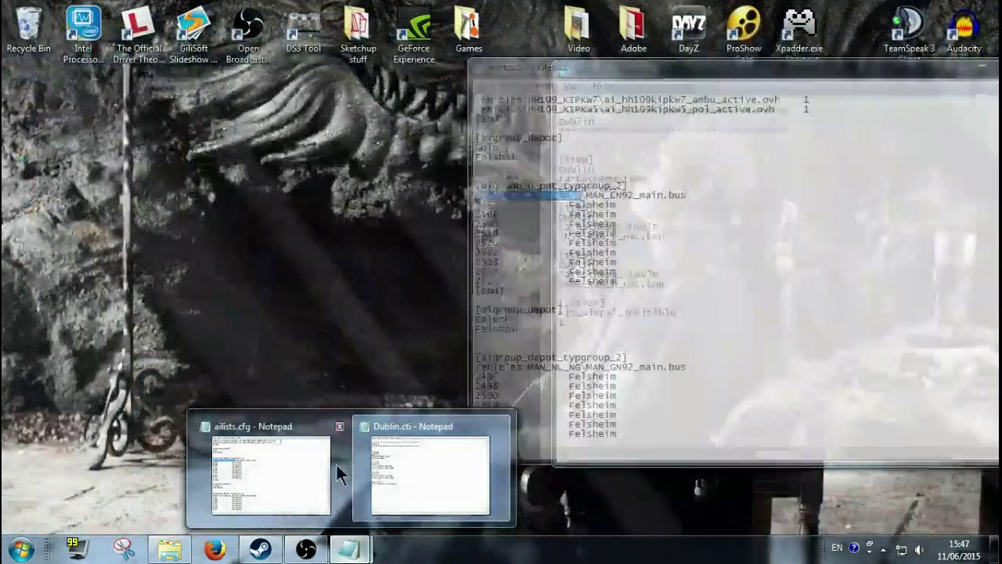
click(303, 467)
drag(746, 70, 411, 54)
drag(709, 97, 515, 97)
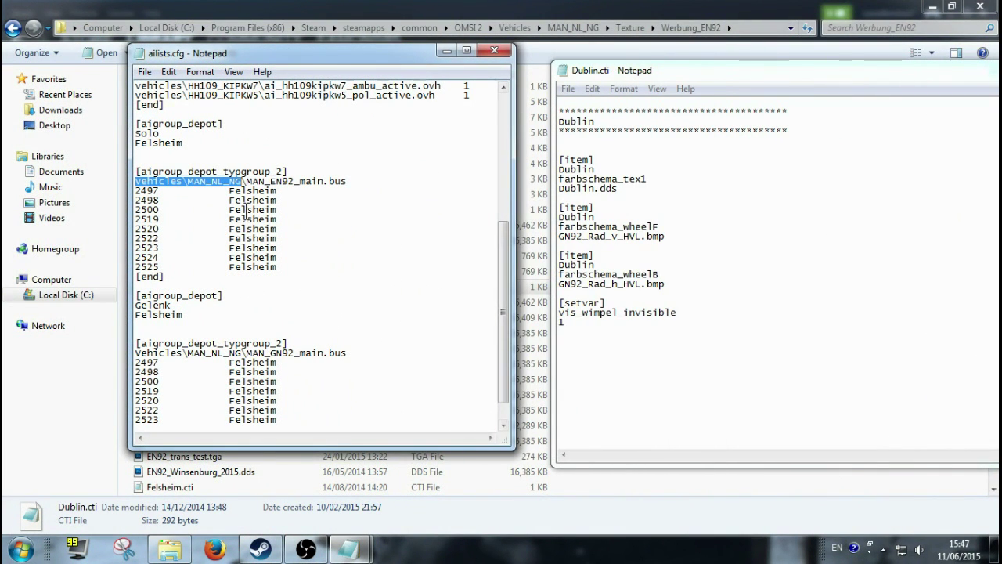
drag(230, 190, 272, 192)
click(288, 195)
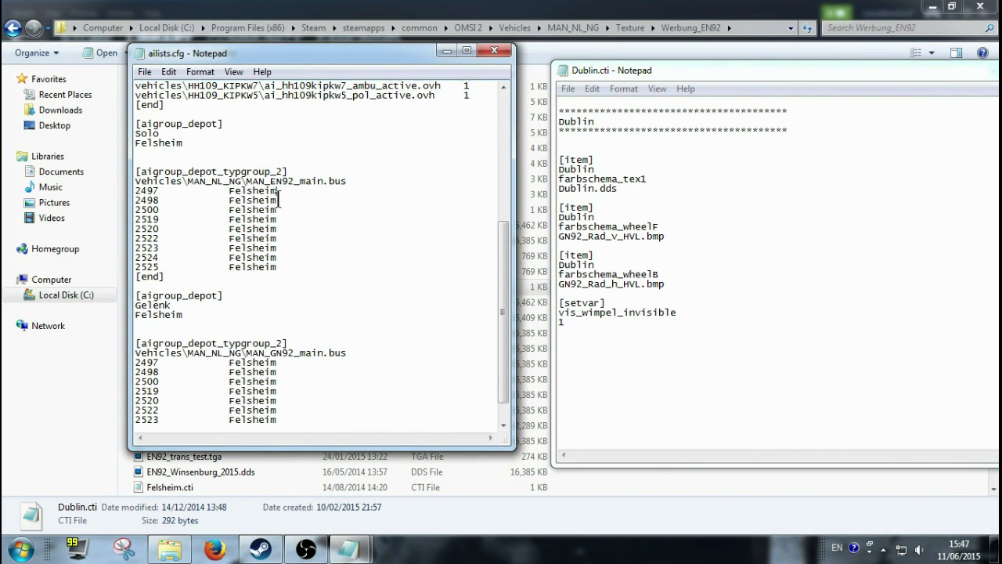
Open Felsheim.cti, copy the repaint name Felsheim from its first [item] entry, and close the file
click(572, 165)
click(196, 472)
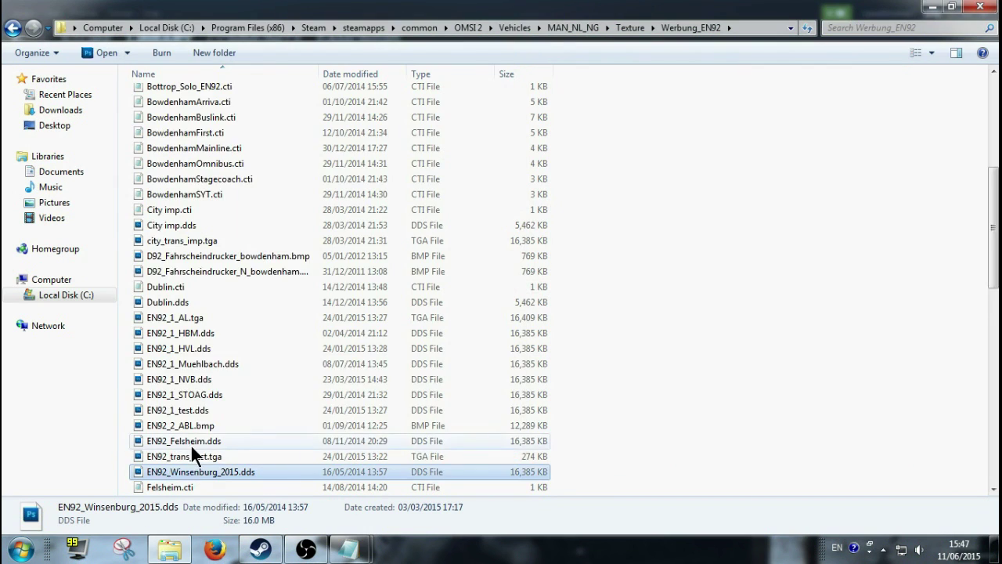
scroll(190, 444, down, 2)
double_click(183, 396)
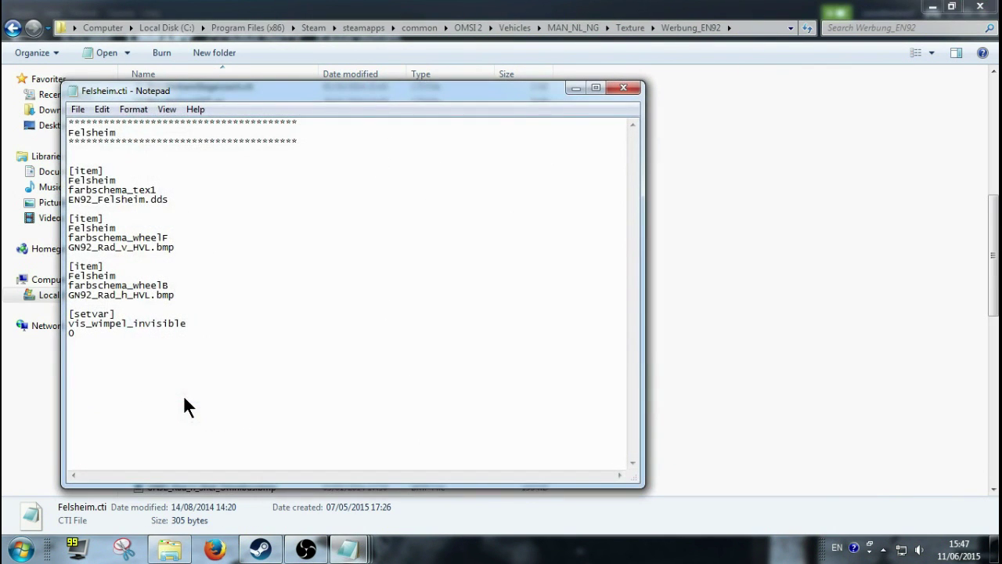
drag(135, 181, 69, 181)
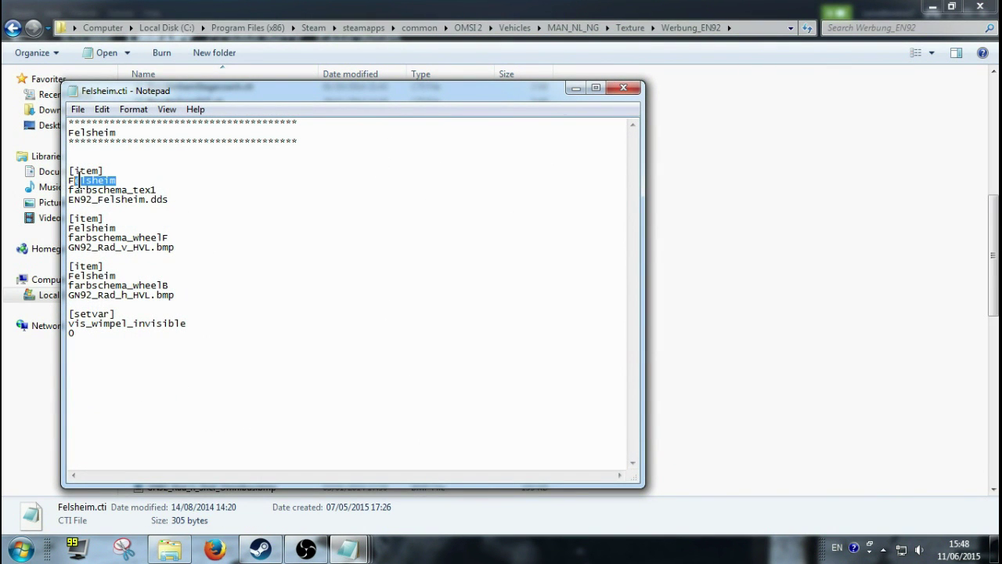
right_click(83, 185)
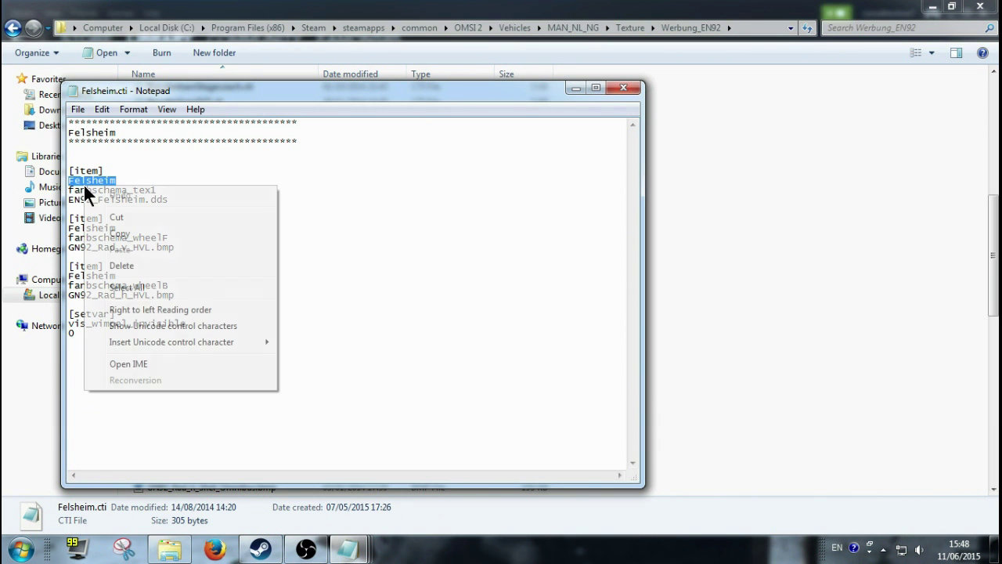
click(110, 227)
click(633, 86)
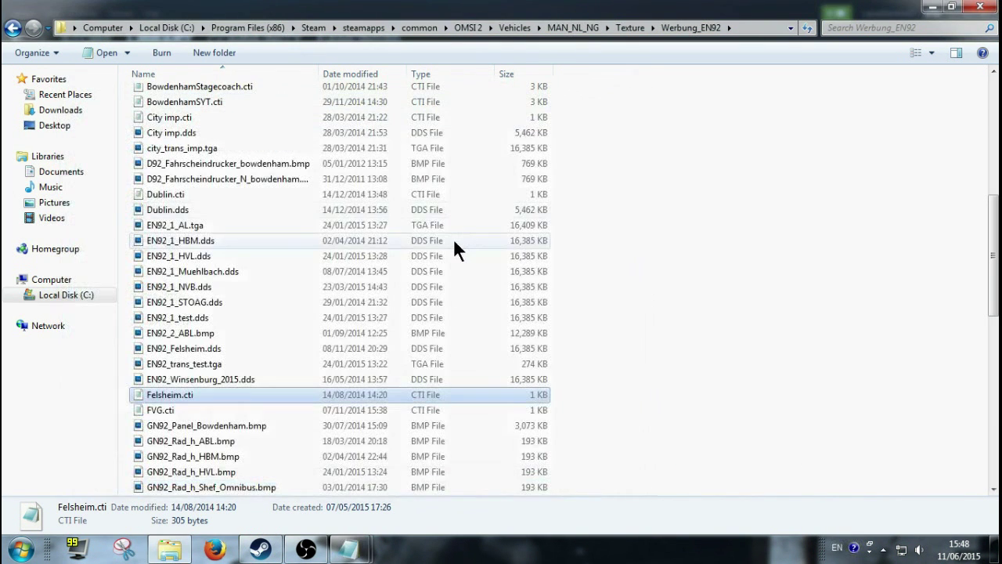
Show ailists.cfg and Dublin.cti side by side again and copy the repaint name Dublin from the first [item] entry
mouse_move(348, 548)
click(226, 444)
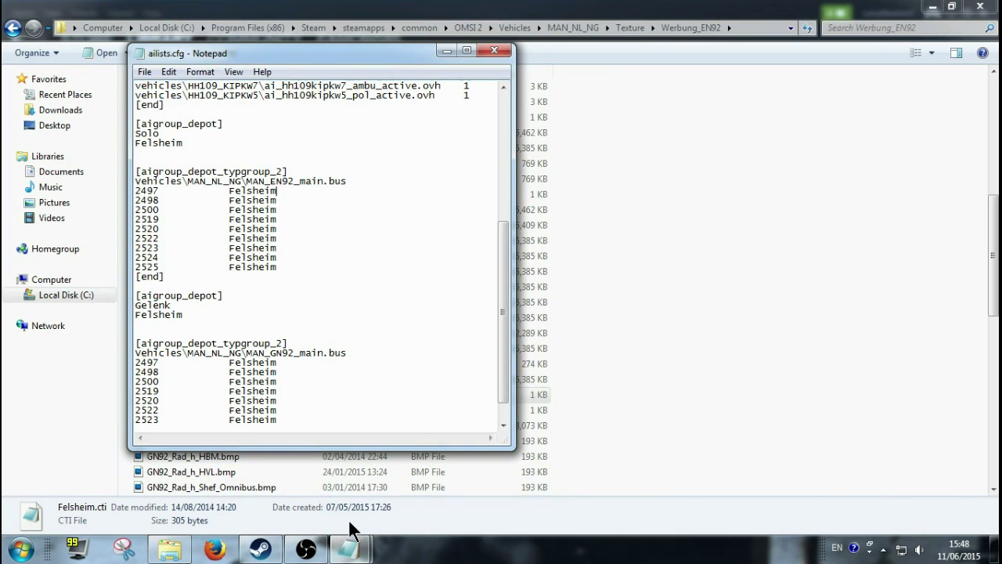
click(401, 475)
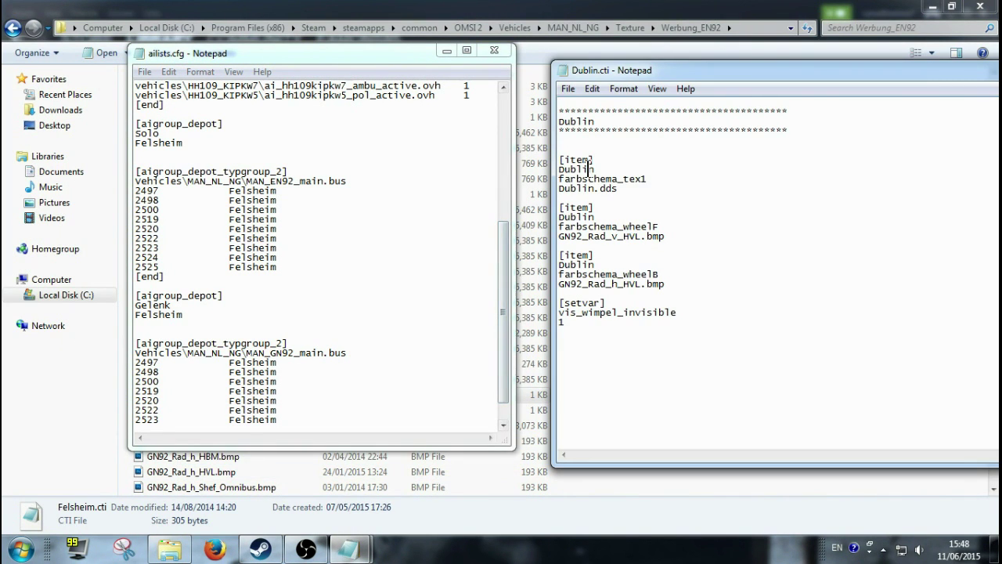
drag(594, 169, 555, 169)
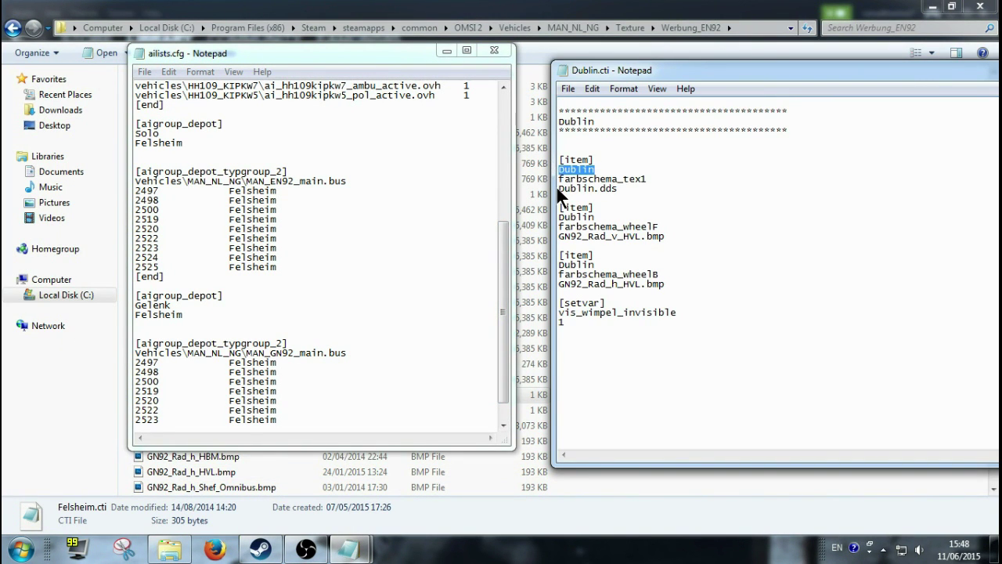
right_click(593, 170)
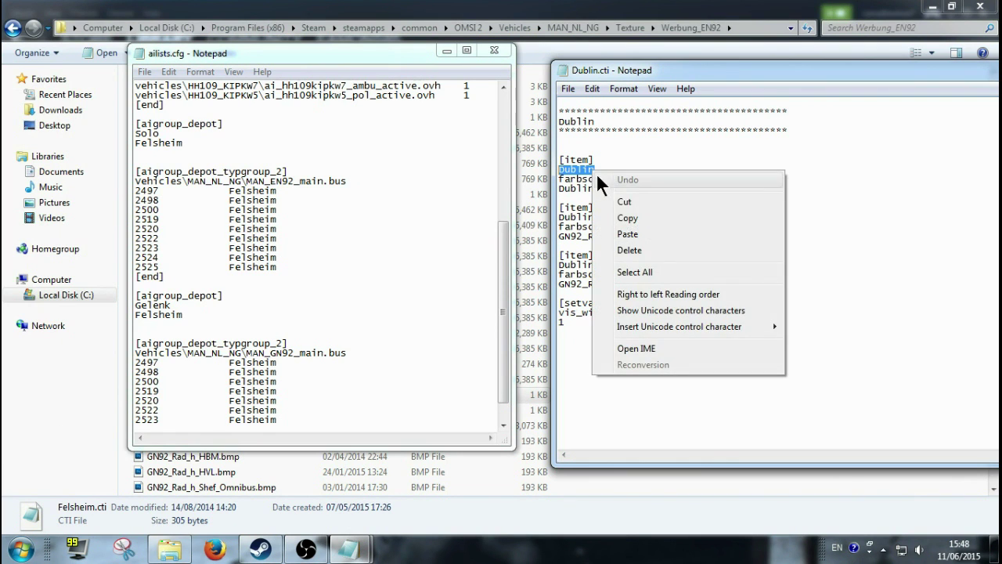
click(625, 220)
click(605, 172)
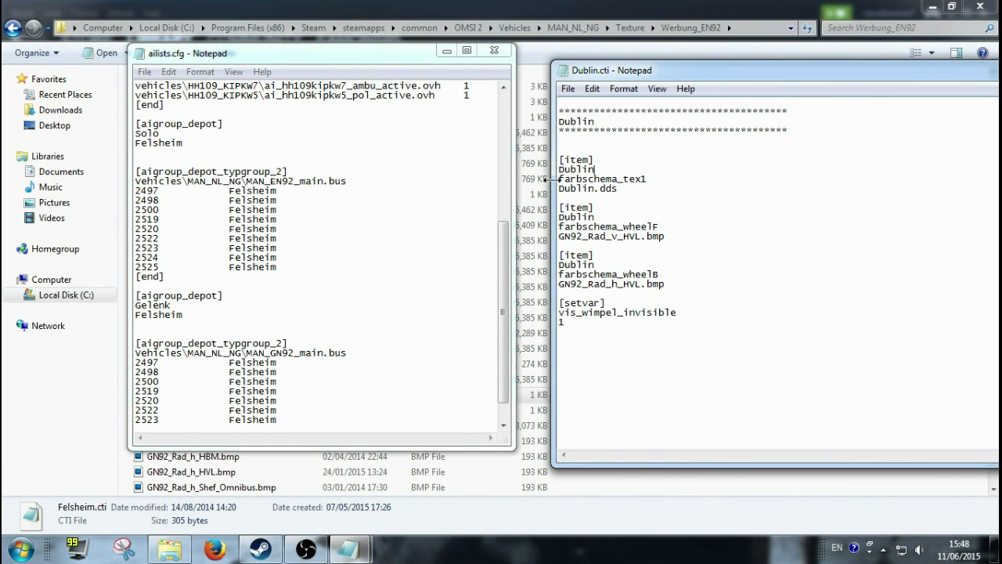